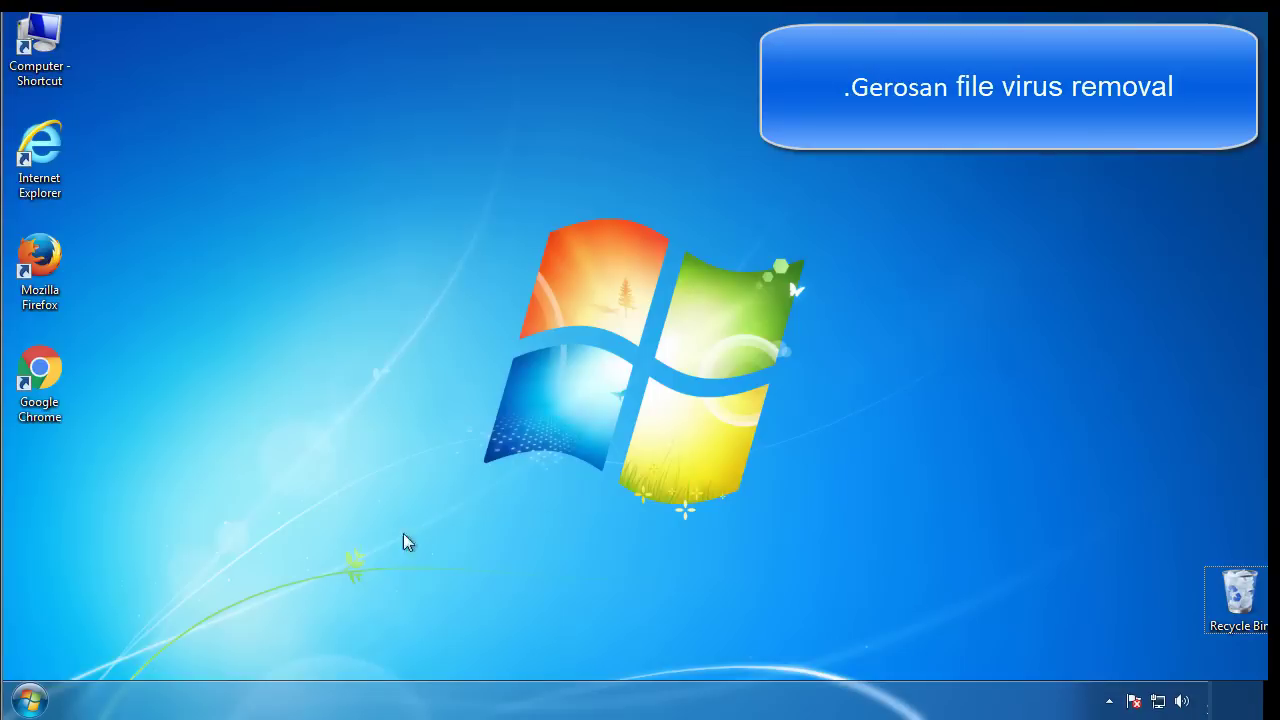
Enable minimal Safe boot in System Configuration (msconfig), restart the computer into safe mode, and dismiss the safe mode help
click(40, 700)
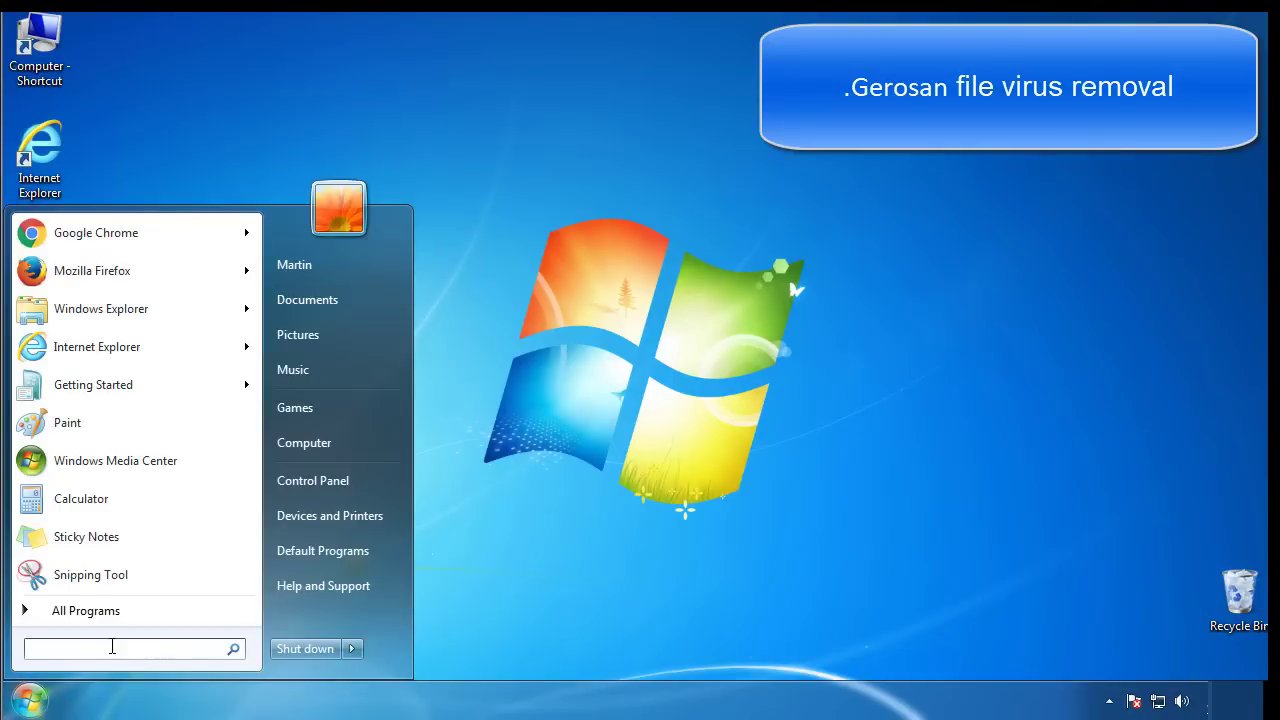
text(msconfig)
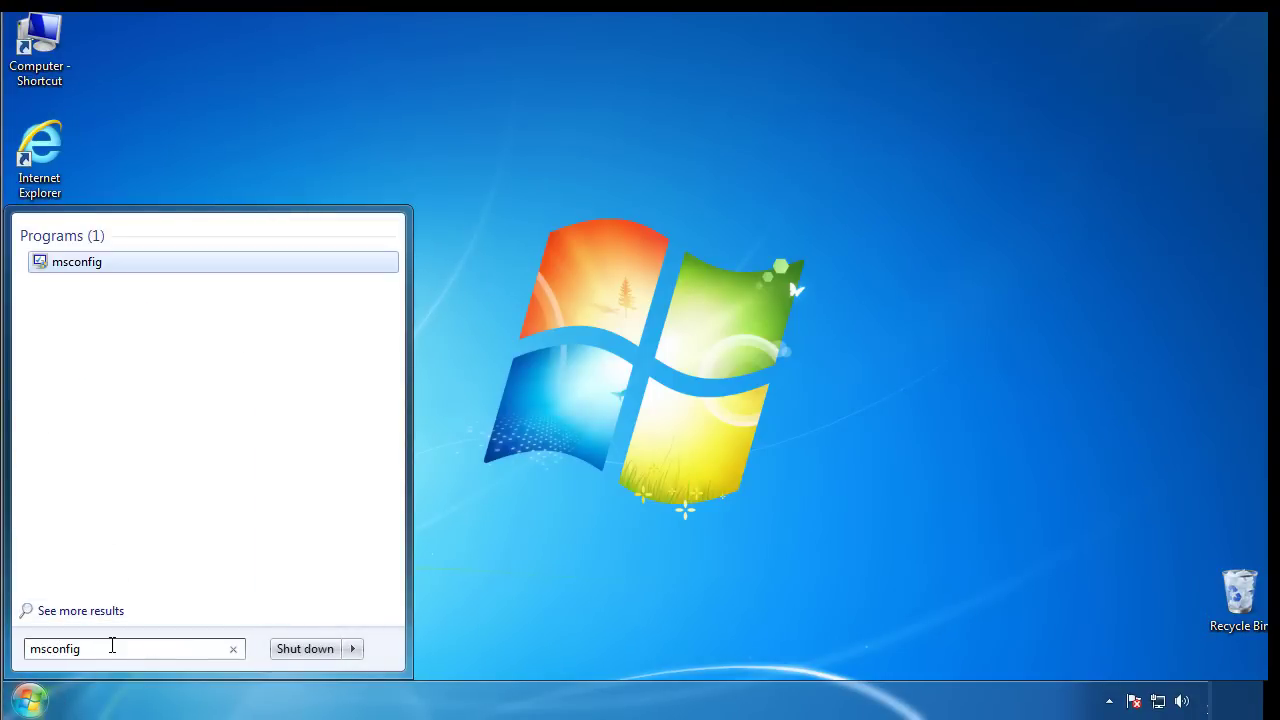
key(Return)
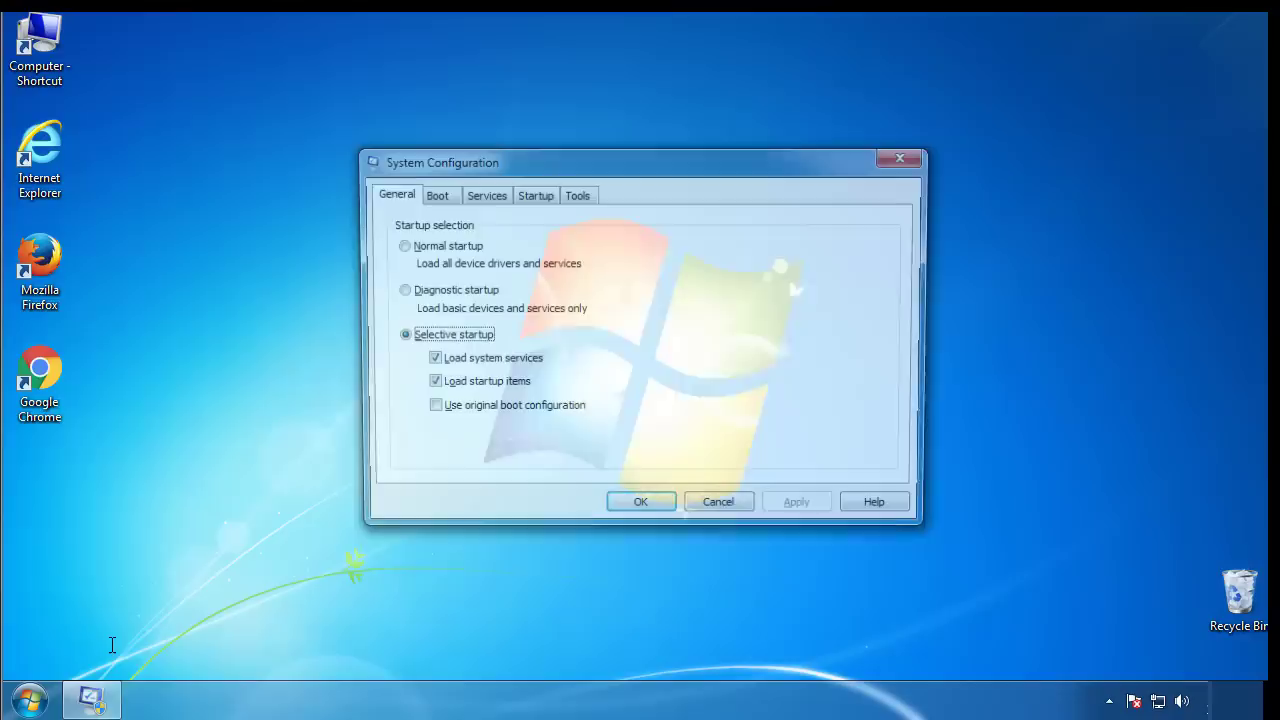
click(431, 194)
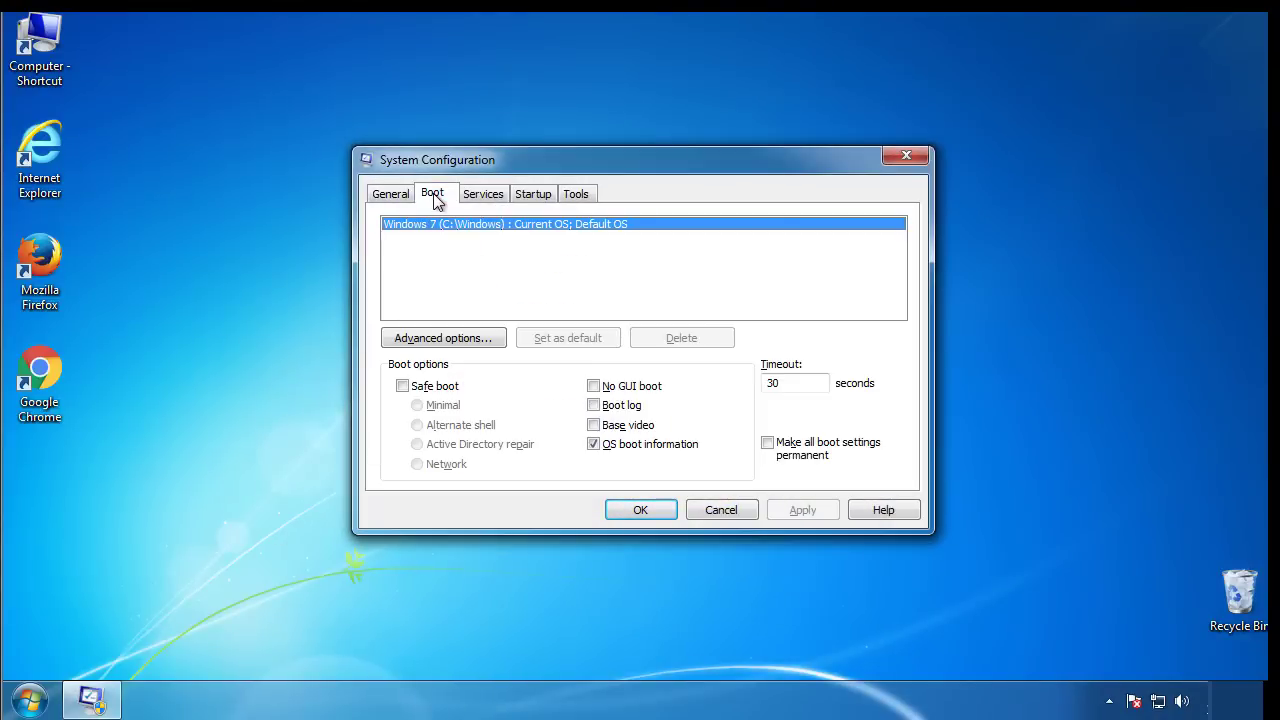
click(402, 386)
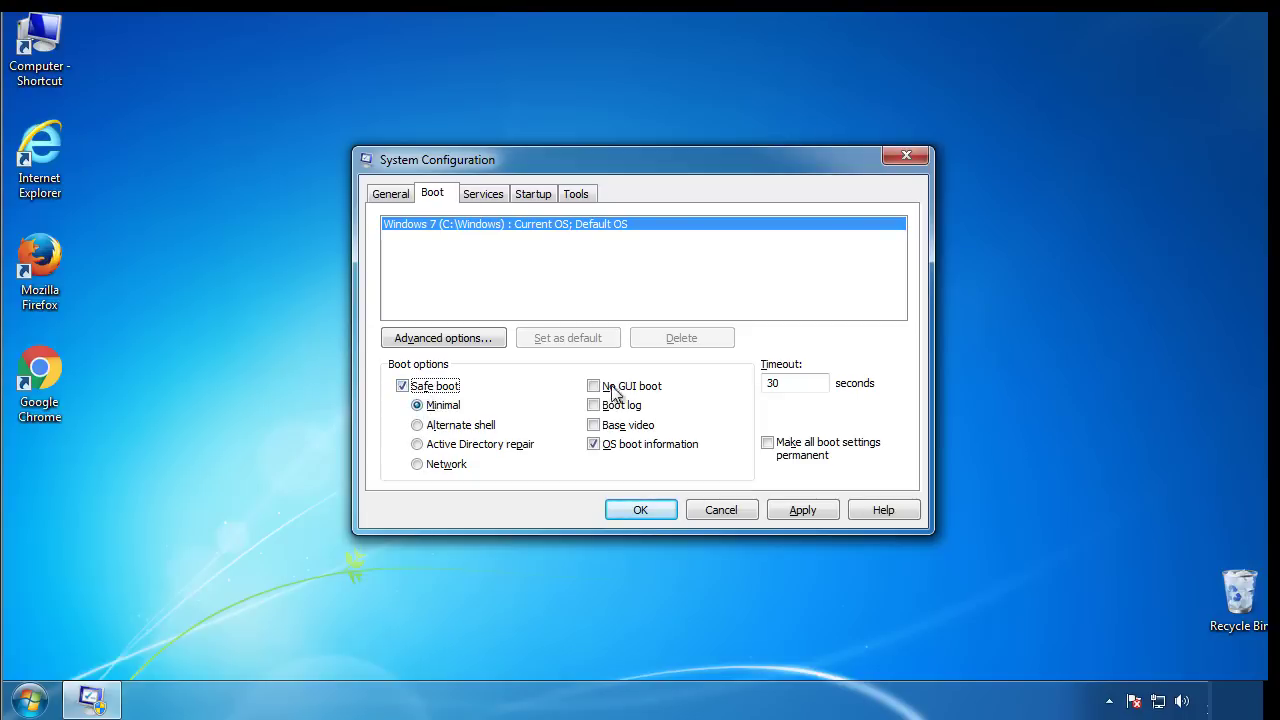
click(650, 512)
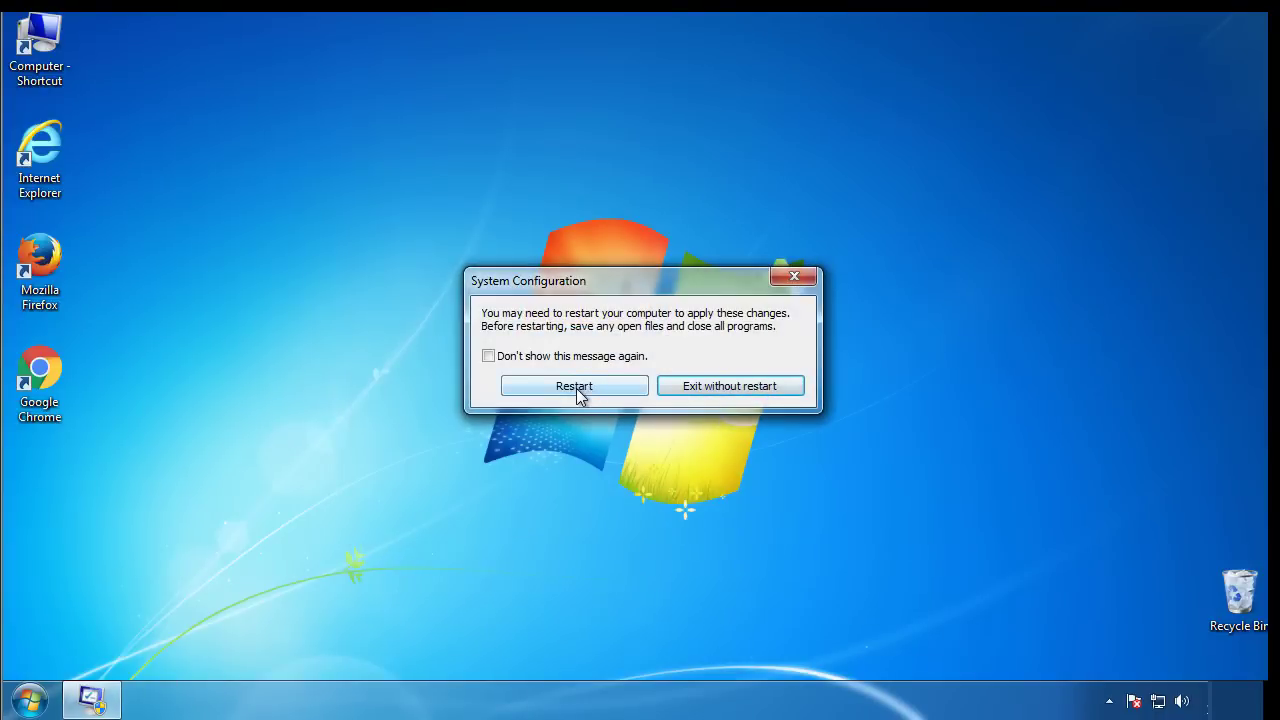
click(575, 391)
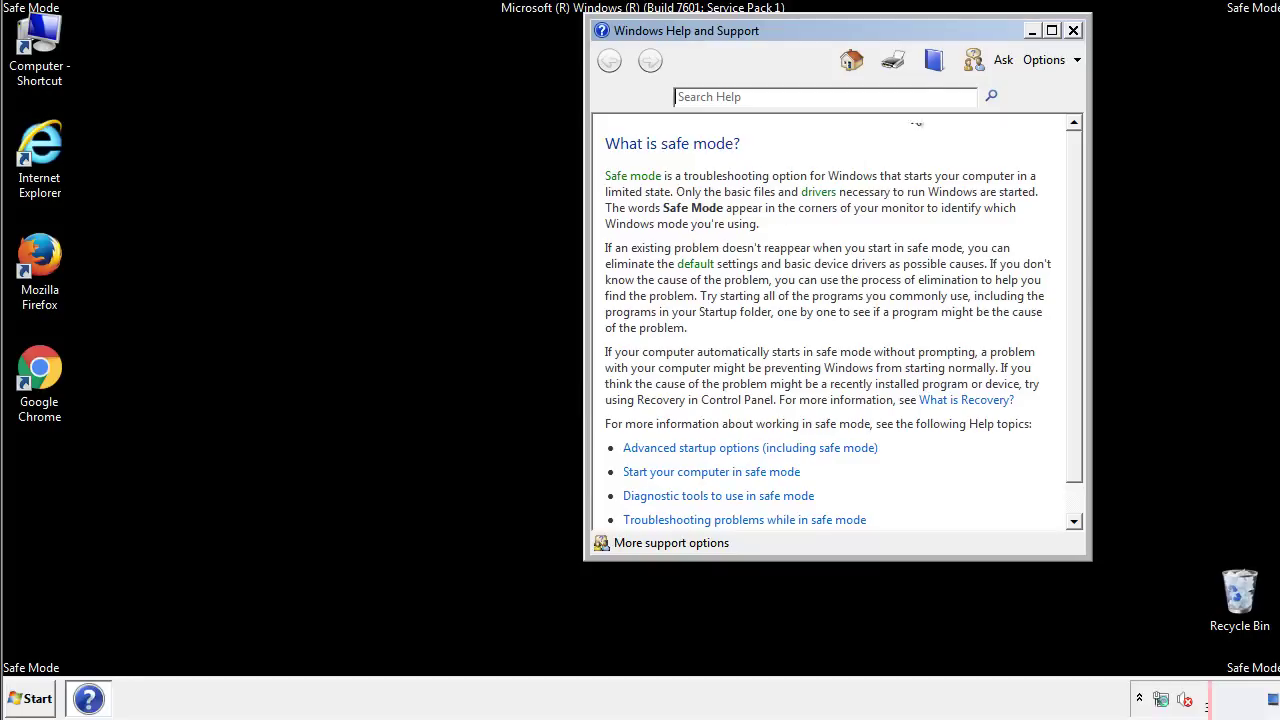
click(1073, 30)
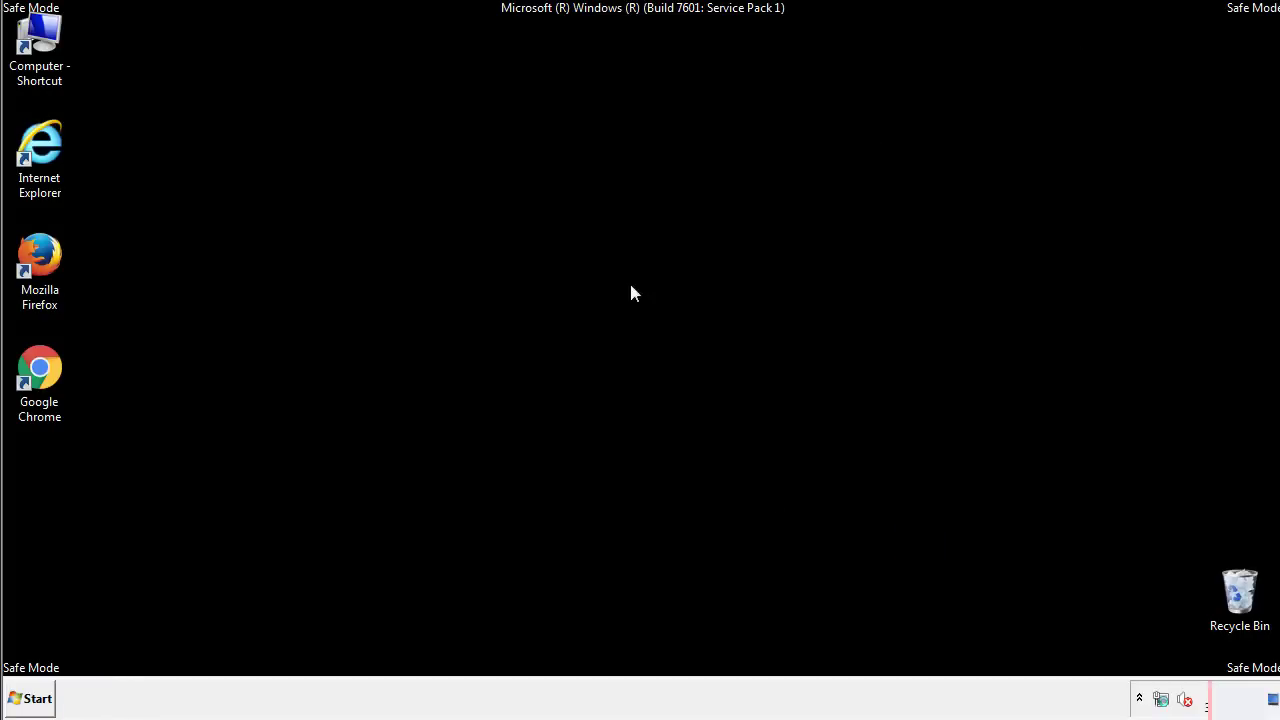
Set the Control Panel's Folder Options to show hidden files, folders, and drives, and close the Control Panel
click(40, 697)
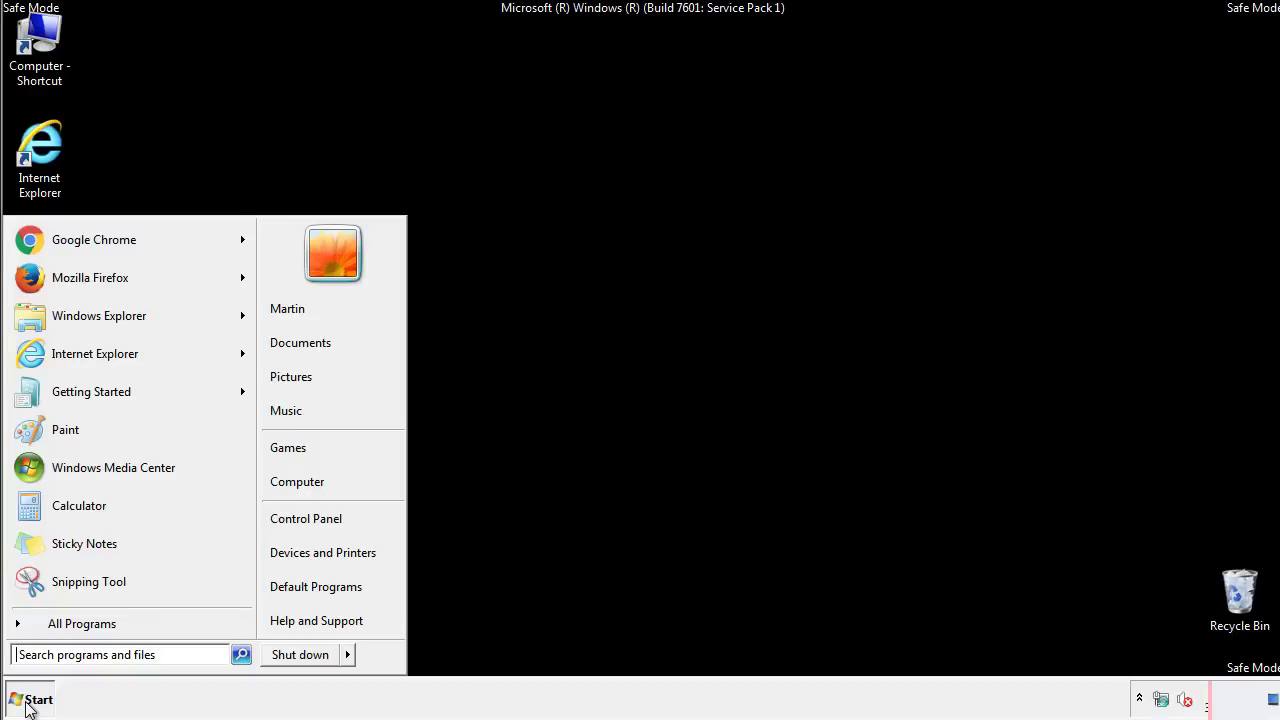
click(320, 515)
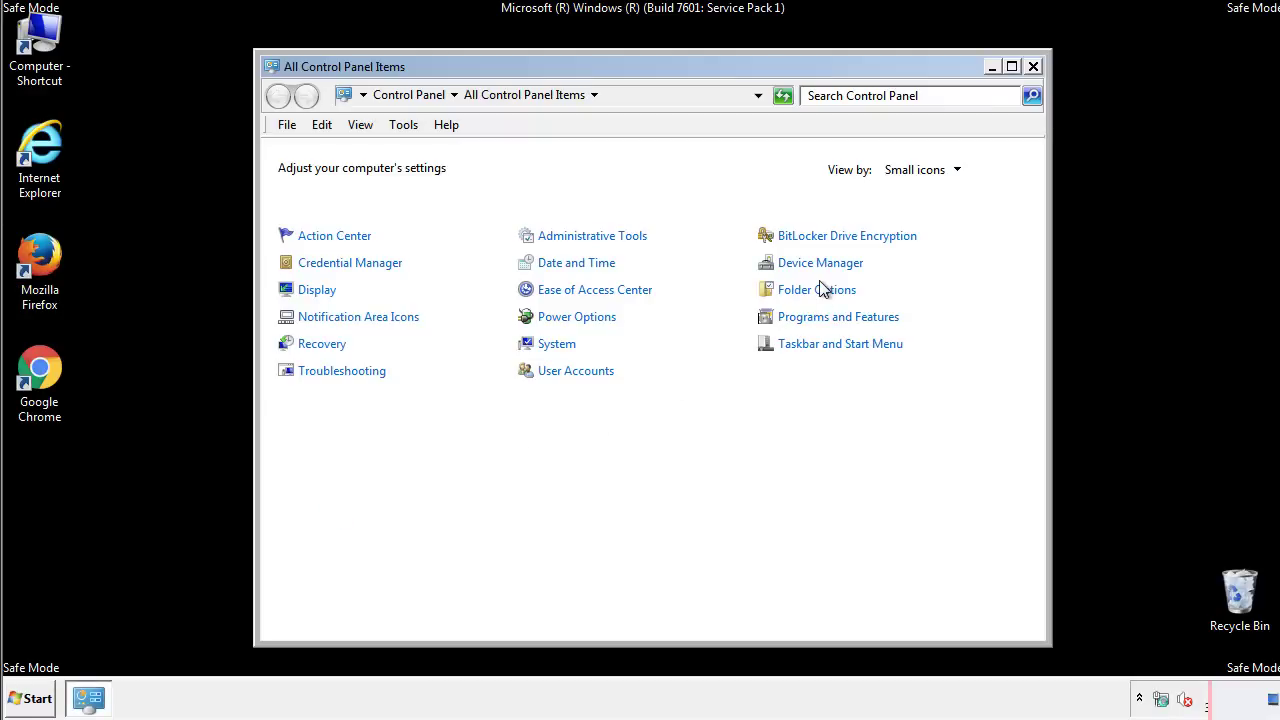
click(820, 290)
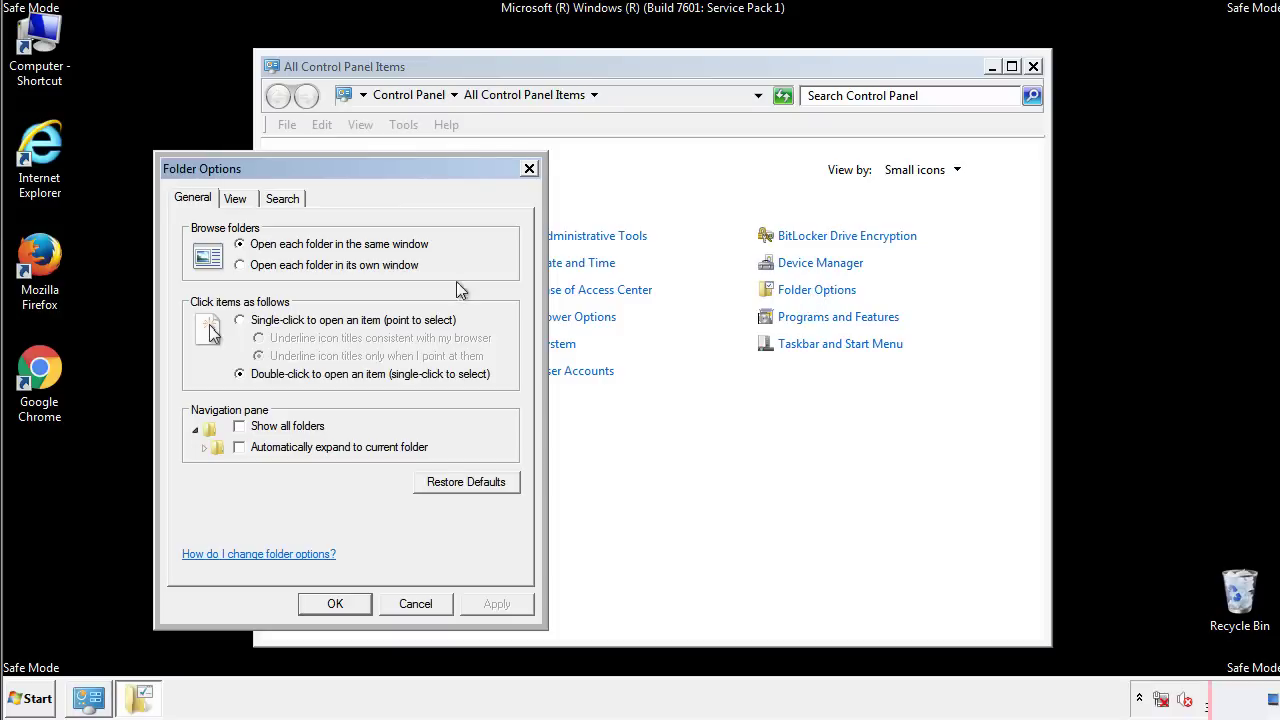
click(236, 200)
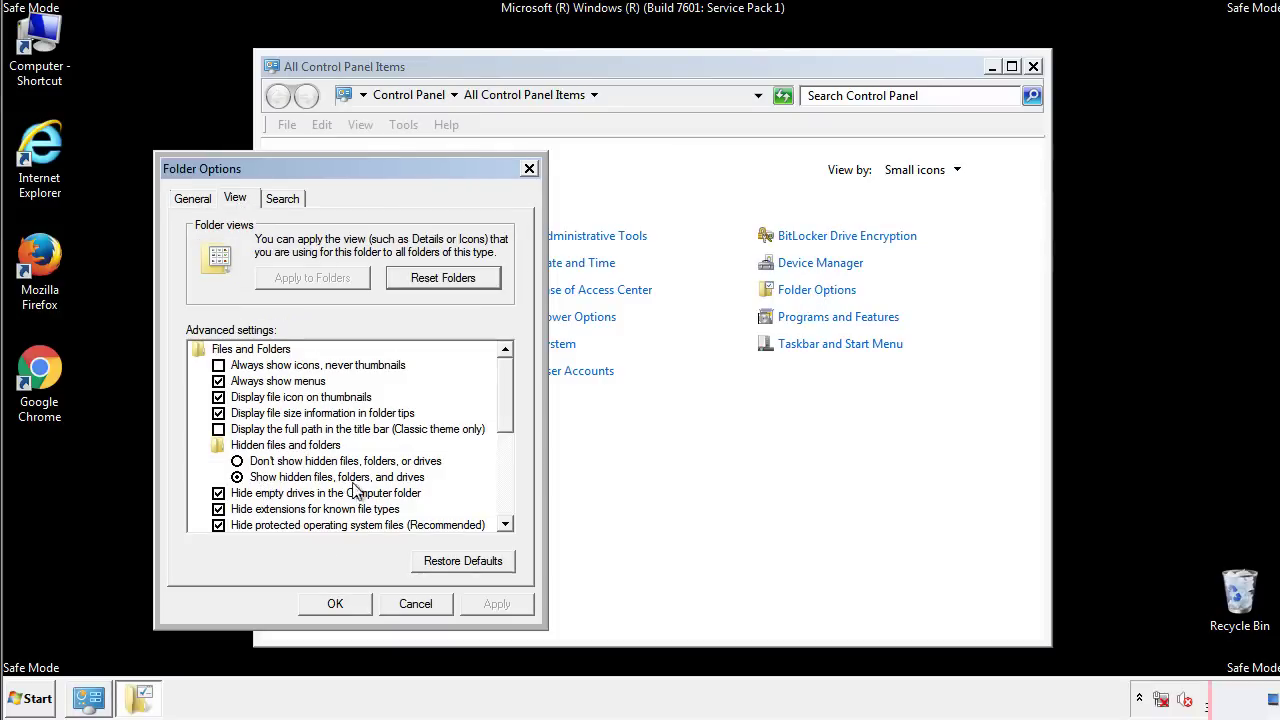
click(345, 601)
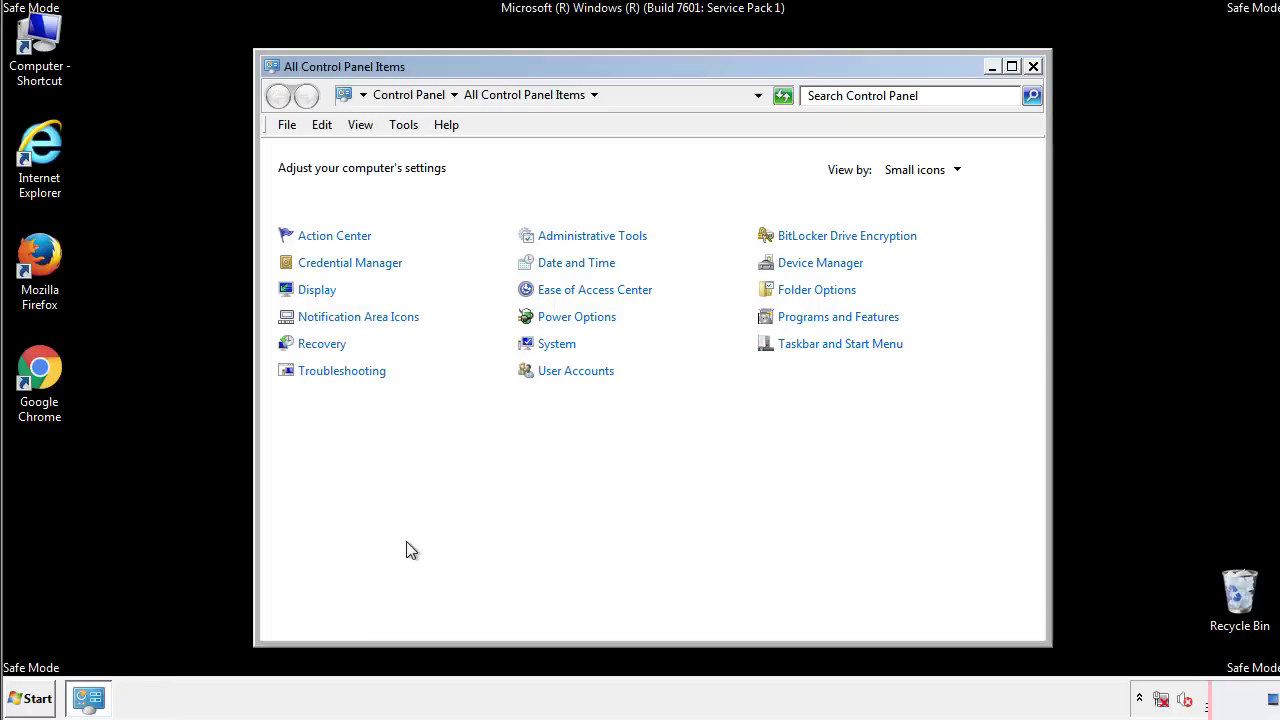
click(1033, 66)
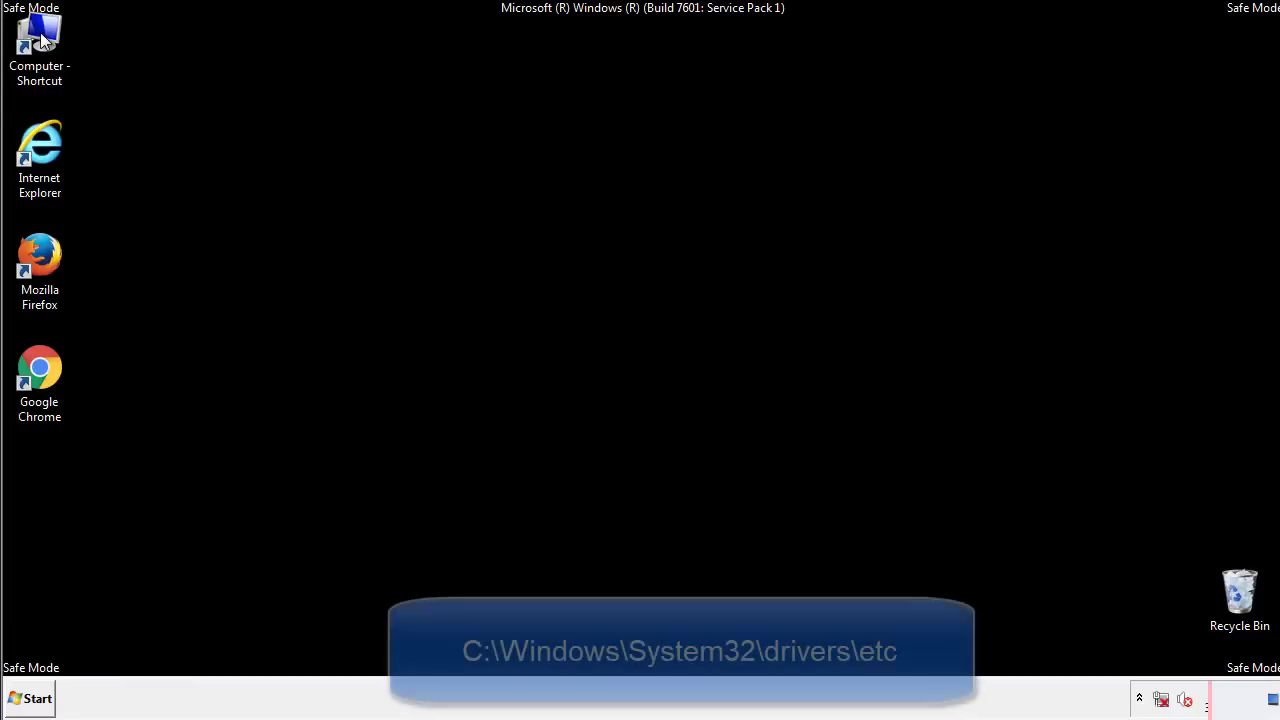
Browse from Computer to the folder C:\Windows\System32\drivers\etc
double_click(40, 32)
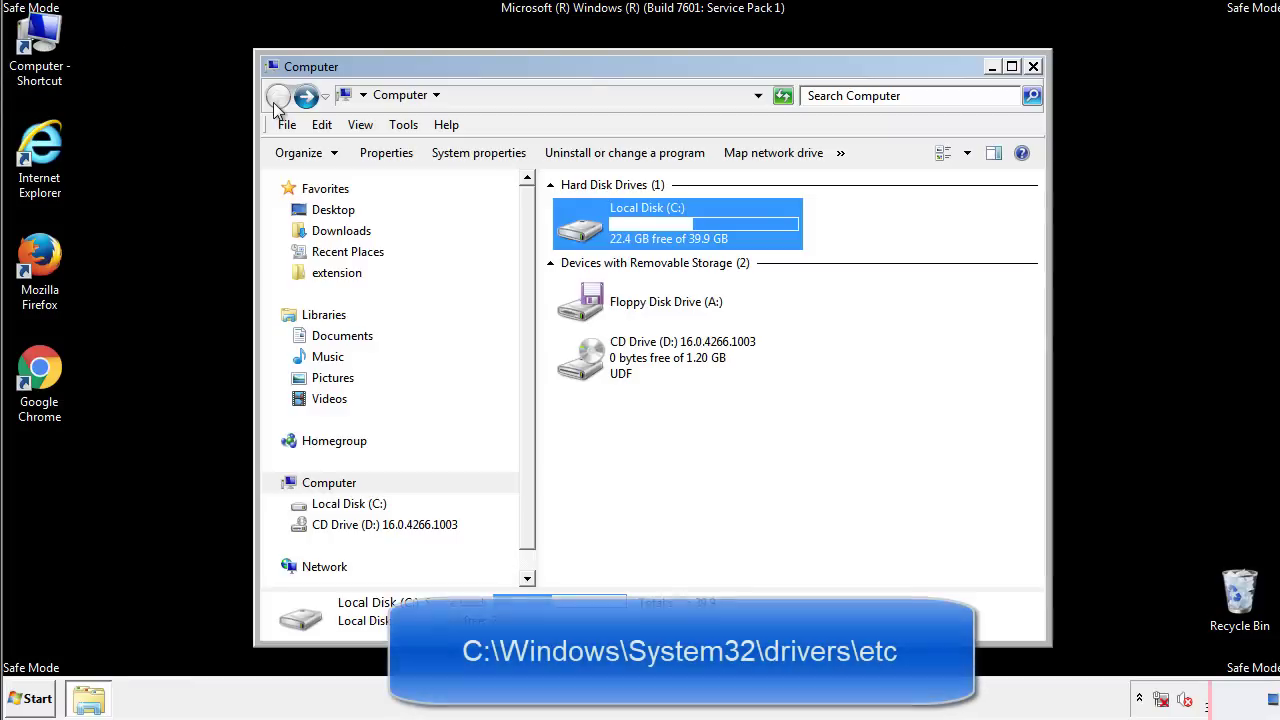
double_click(576, 226)
click(585, 368)
double_click(585, 368)
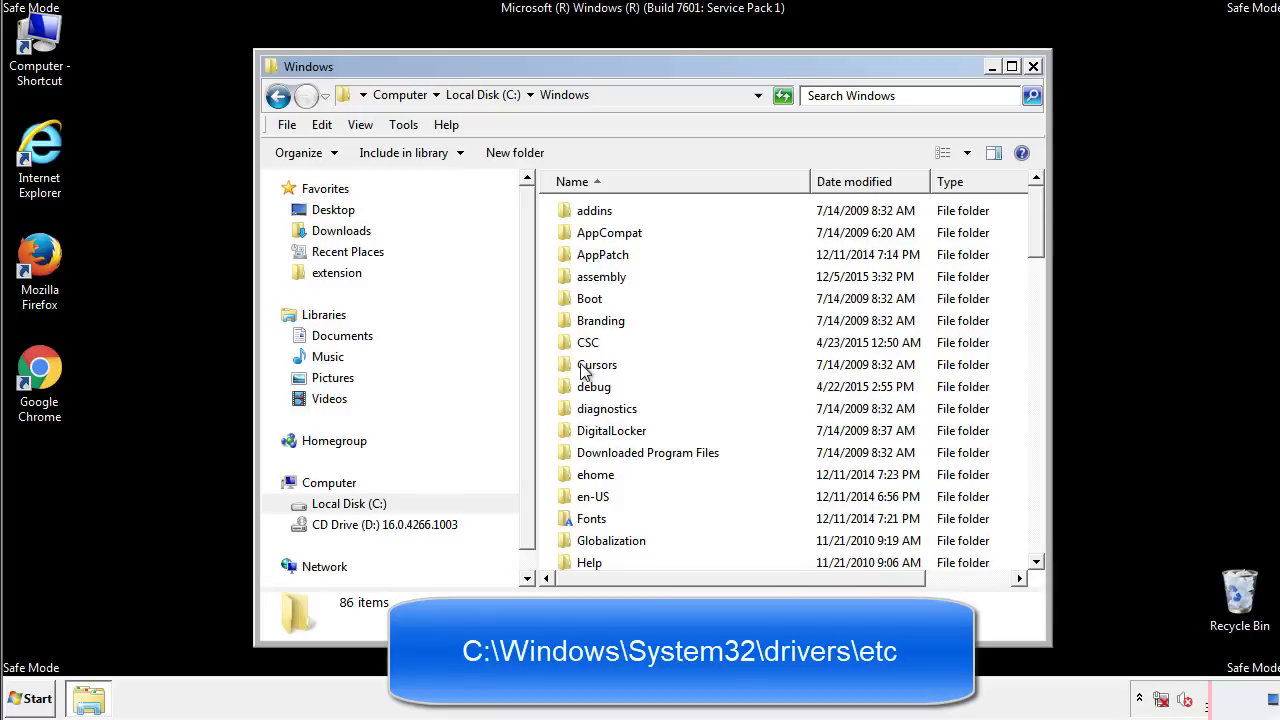
scroll(588, 452, down, 2)
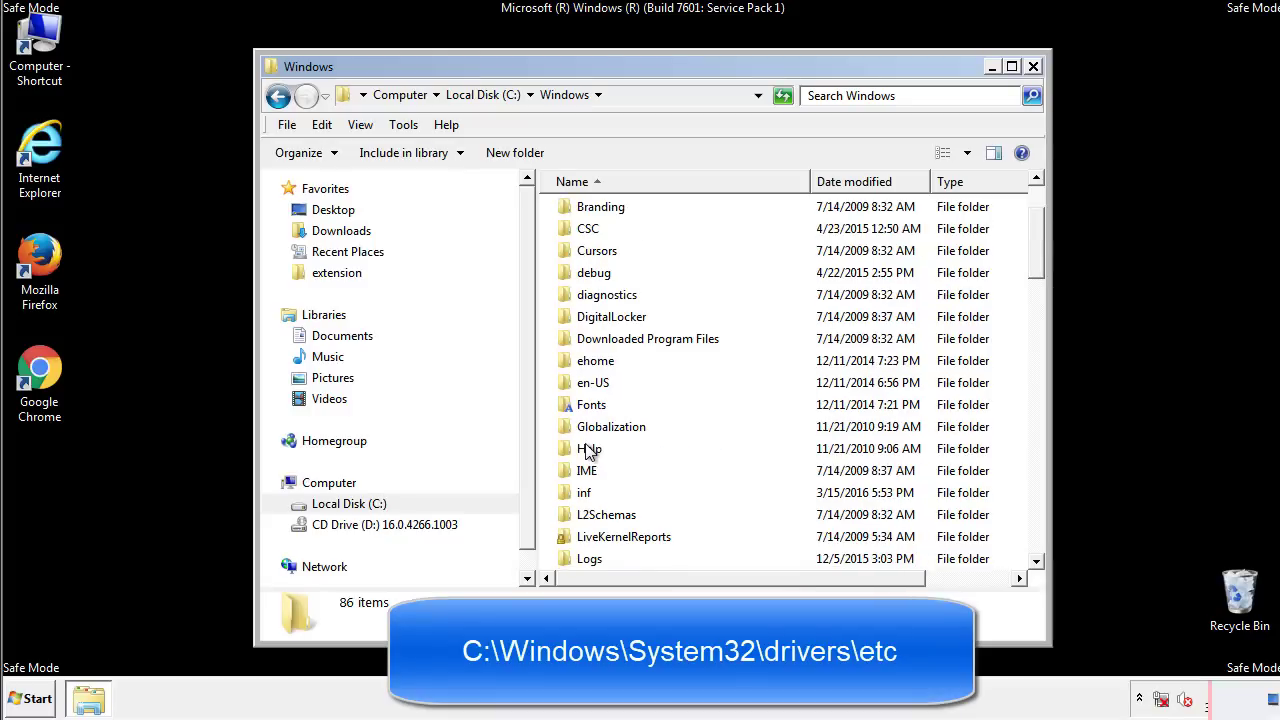
scroll(590, 452, down, 7)
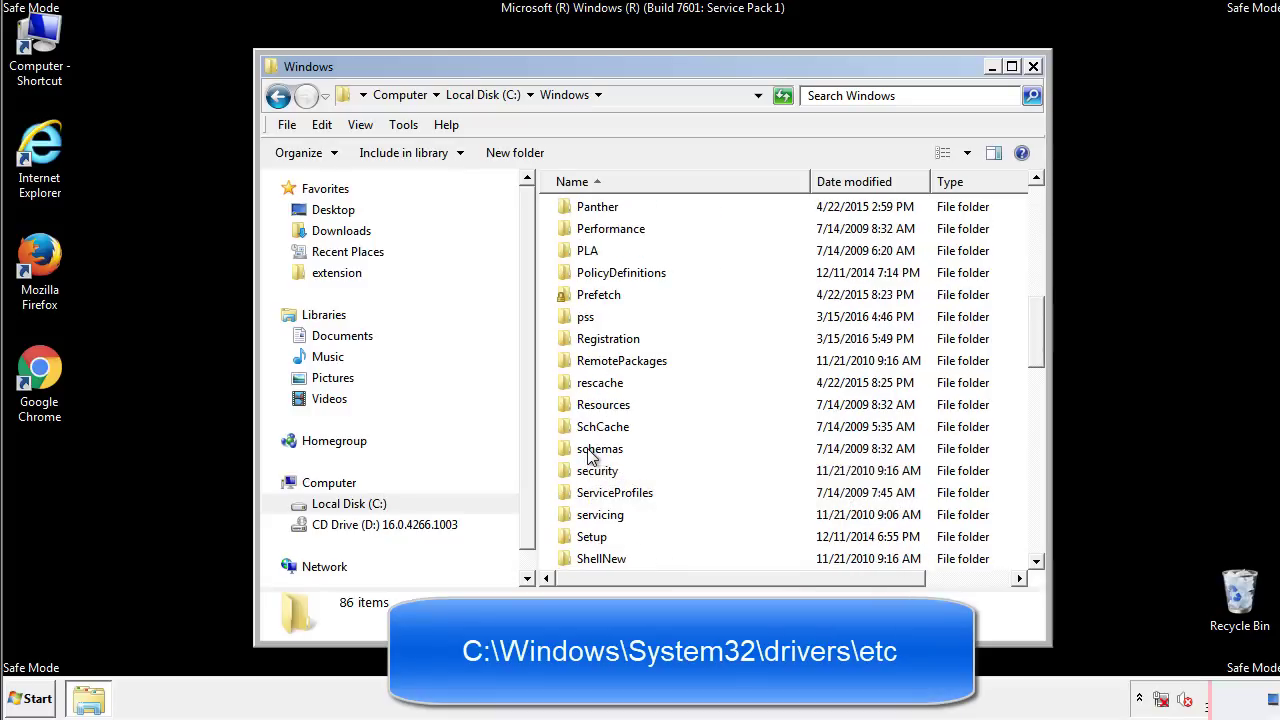
scroll(590, 455, down, 2)
double_click(606, 517)
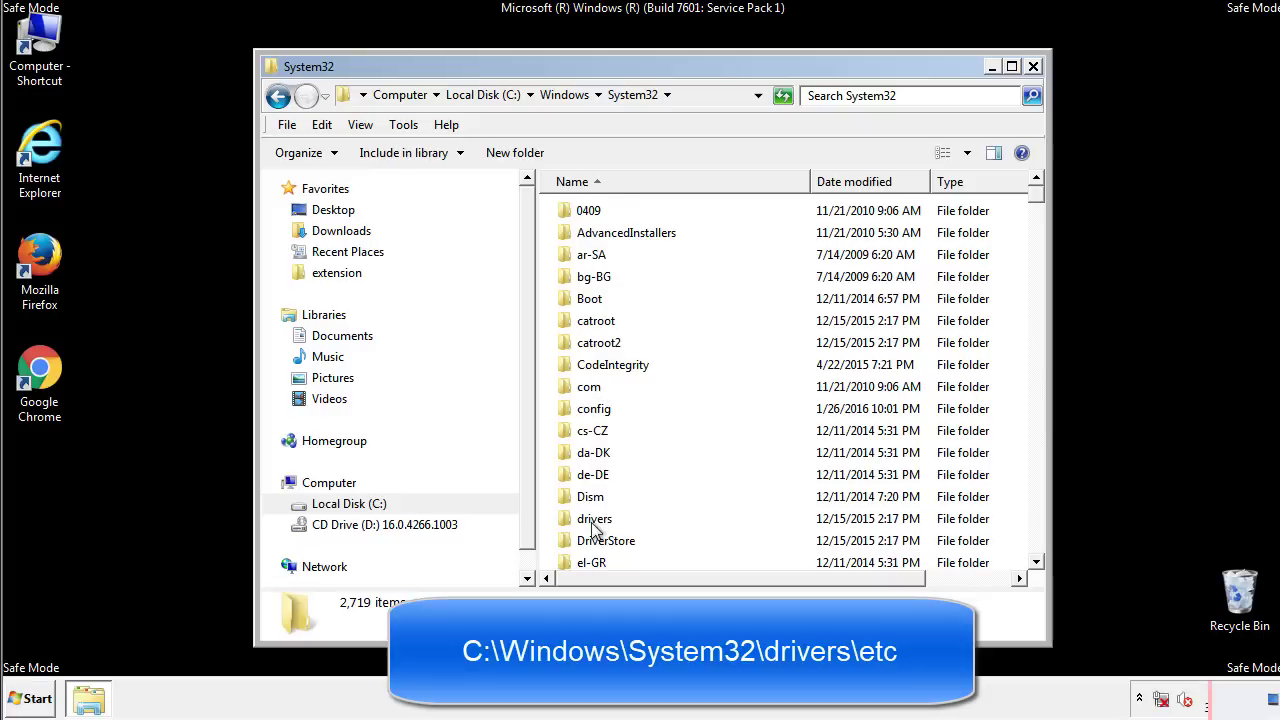
double_click(594, 519)
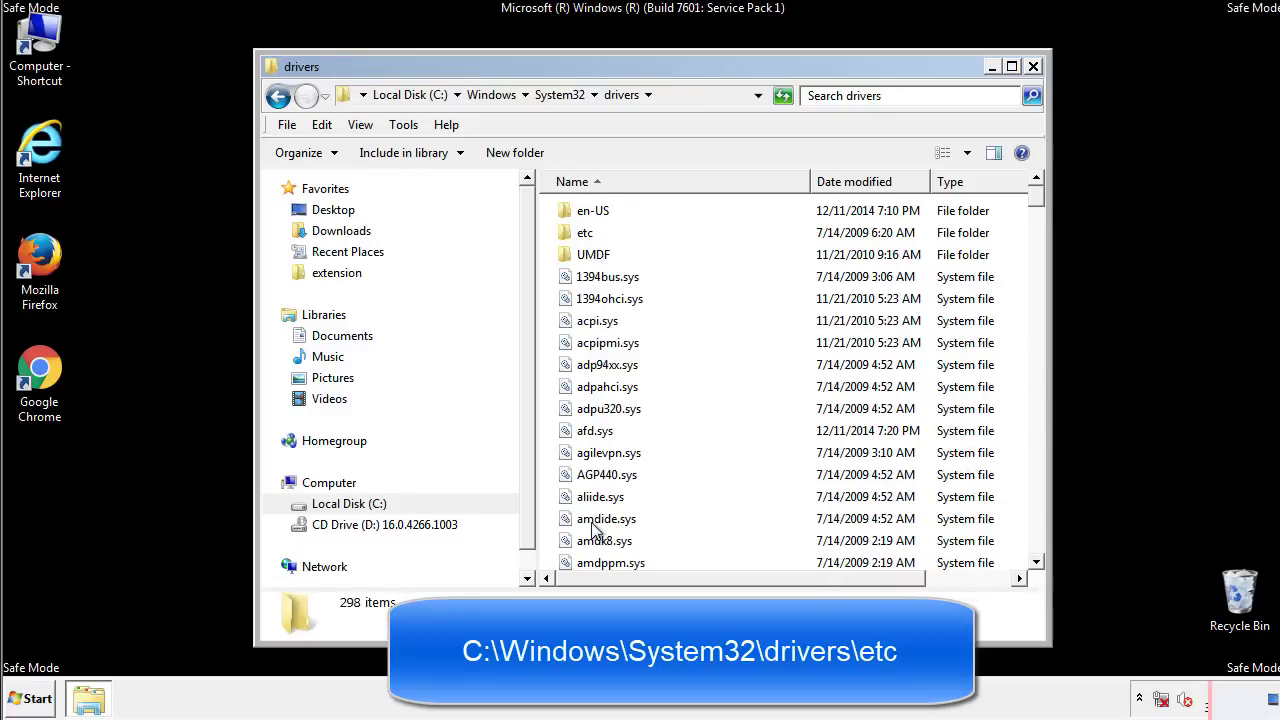
double_click(576, 236)
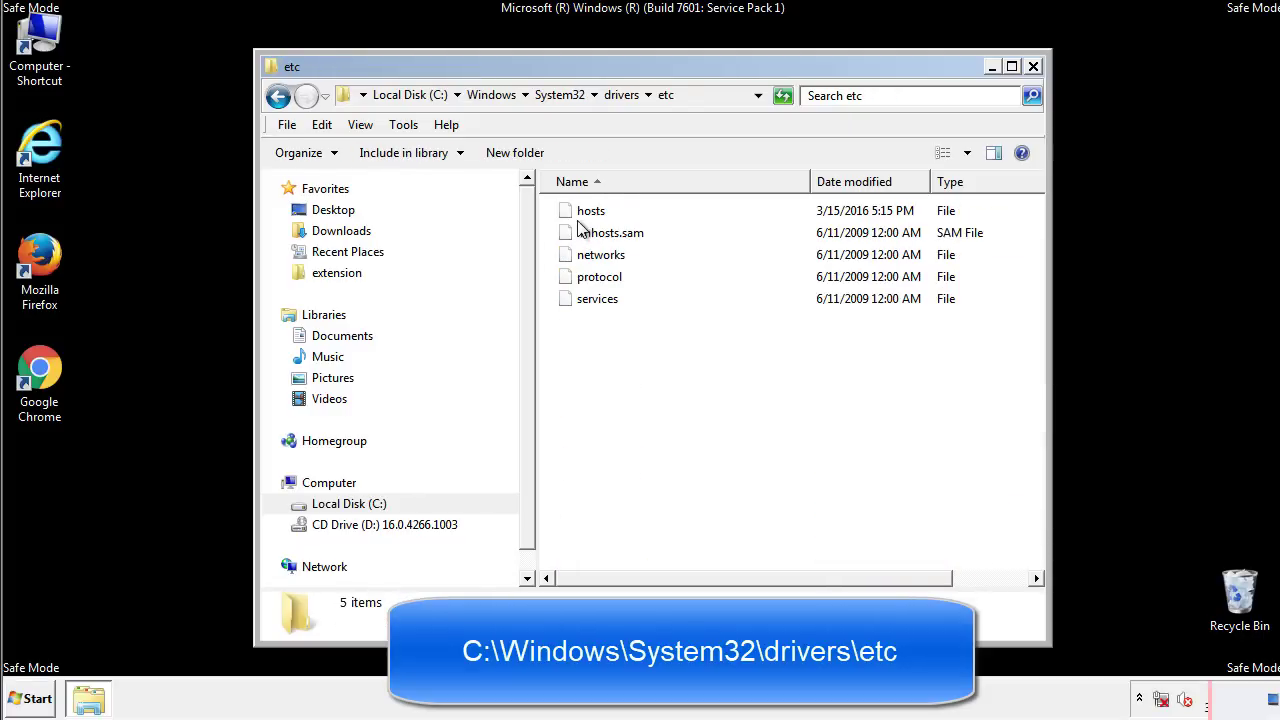
Open the hosts file in Notepad and move its window so the whole text is in view
double_click(580, 212)
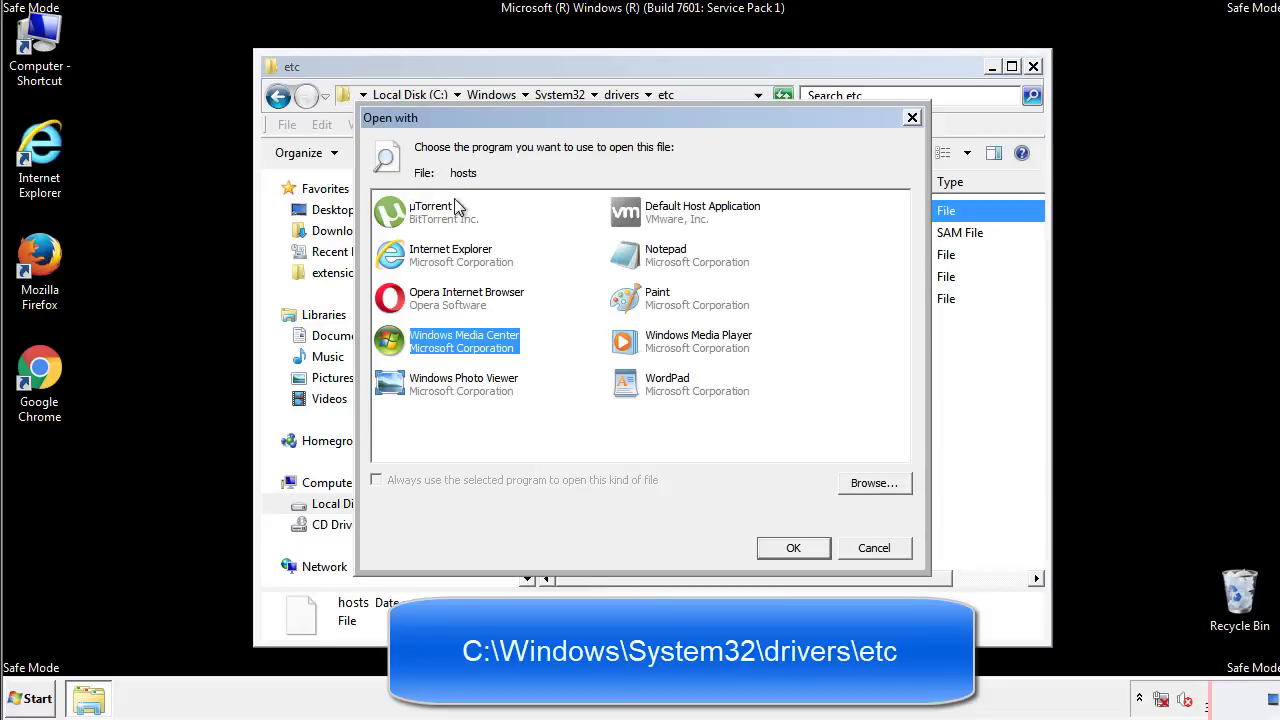
click(648, 262)
click(792, 548)
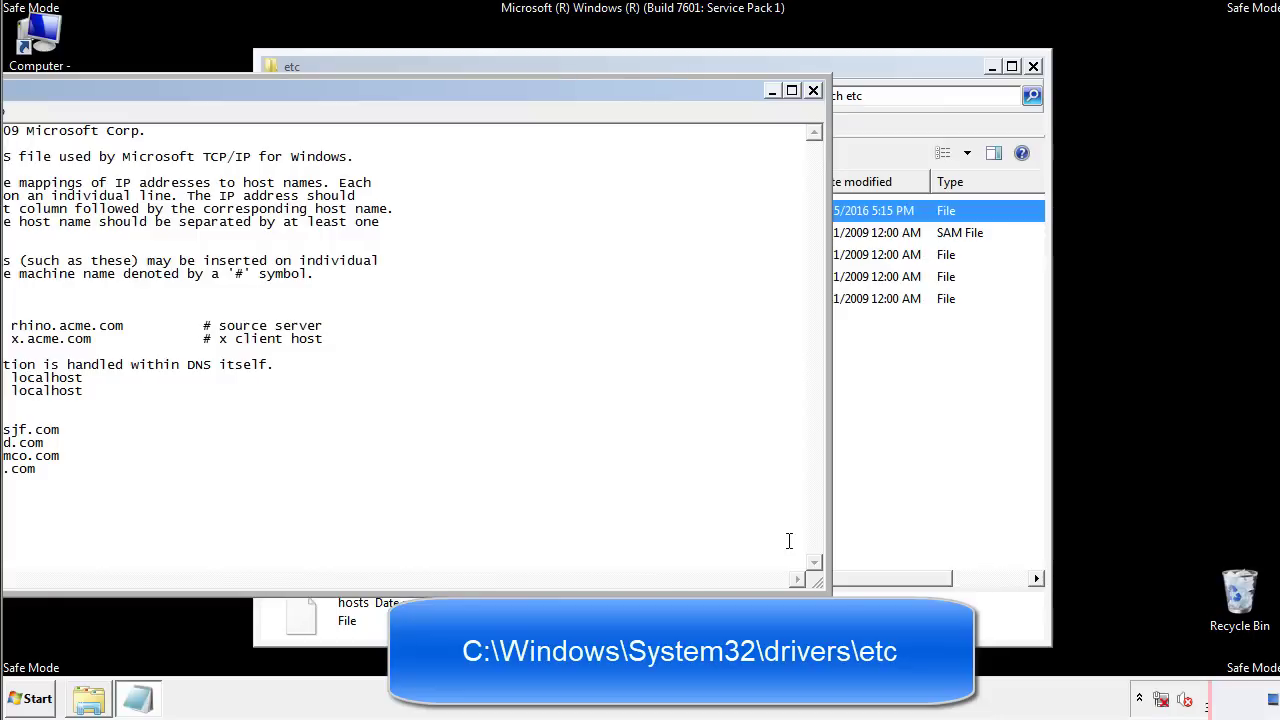
drag(523, 97, 814, 117)
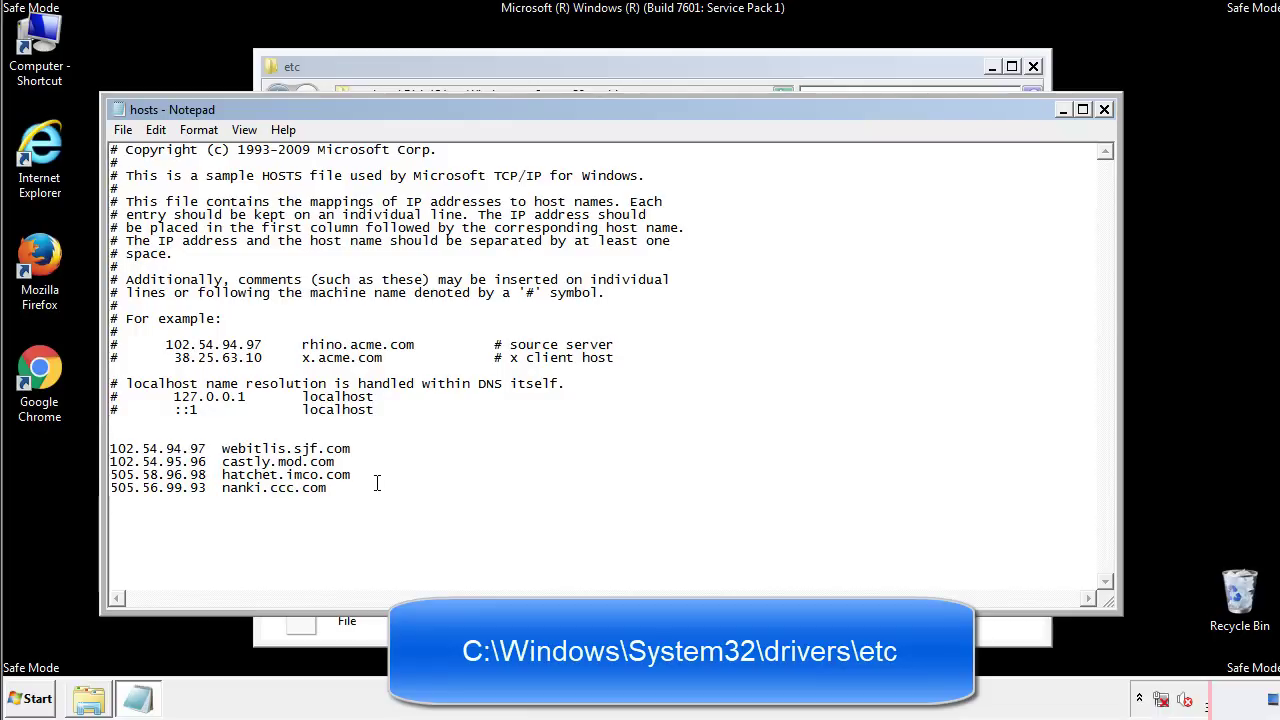
Delete the four IP-to-host entries below the localhost lines in the hosts file, and close the file and its folder
drag(357, 488, 110, 448)
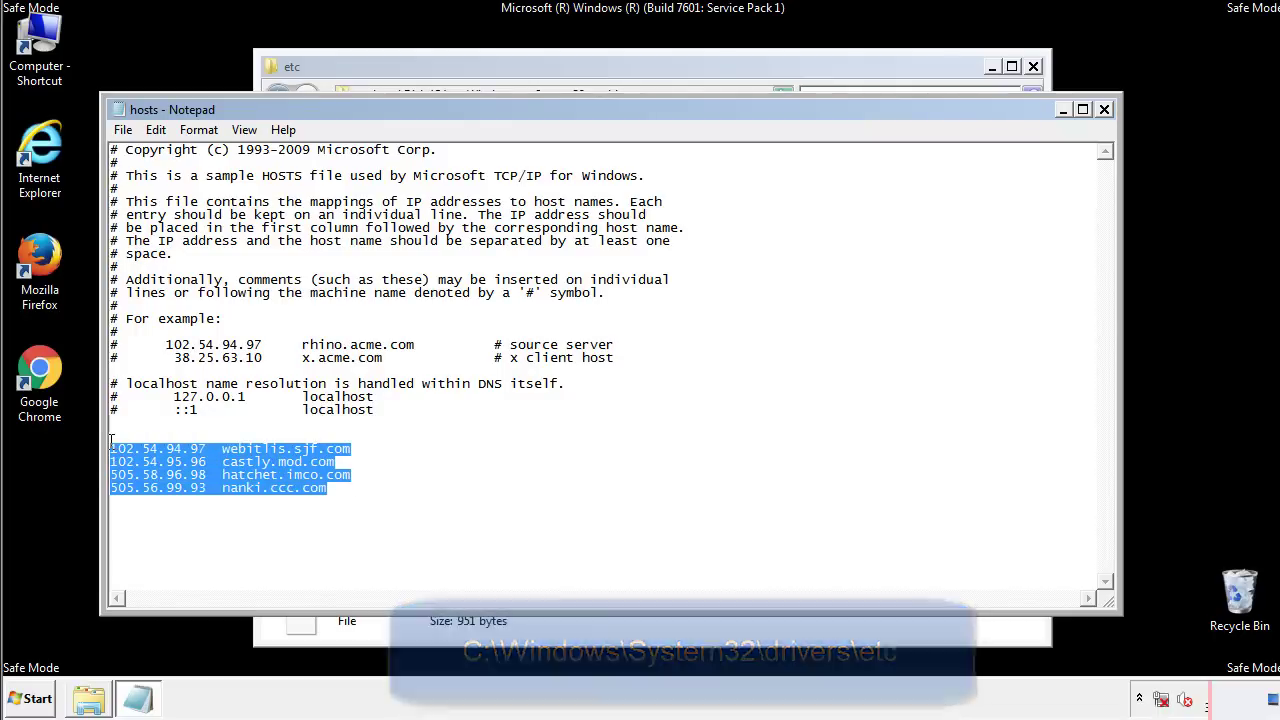
key(Delete)
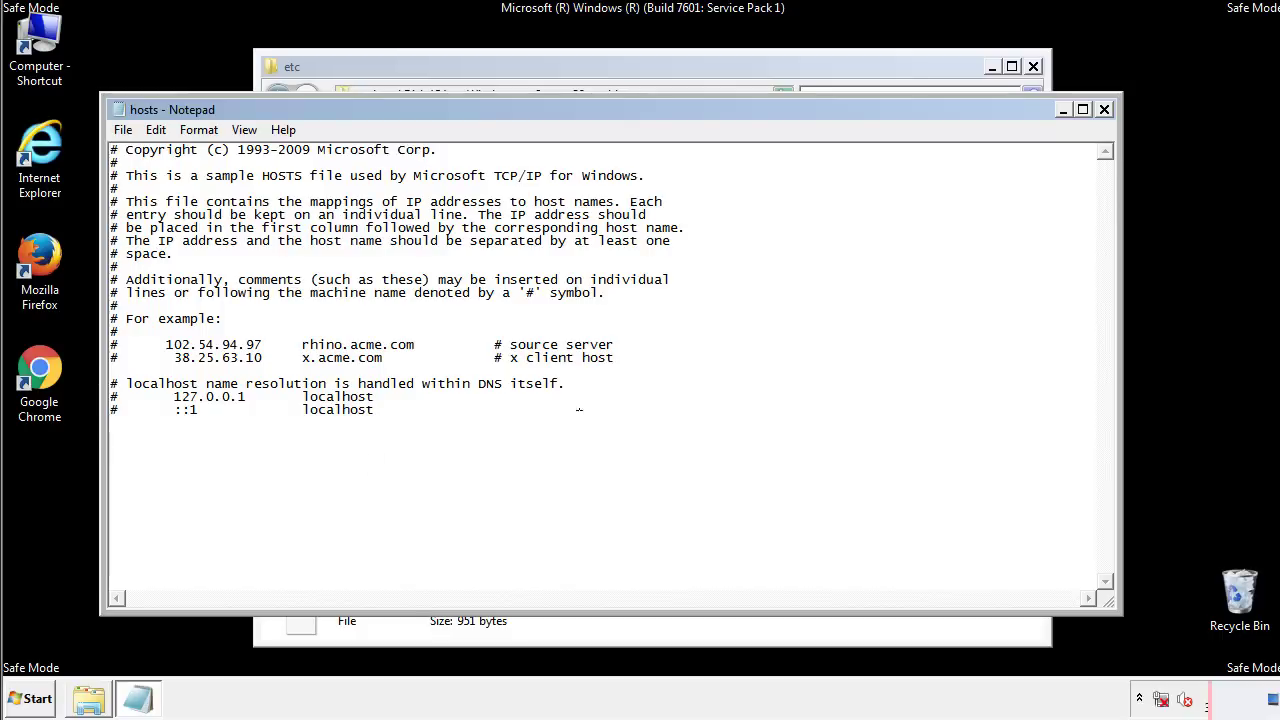
click(1105, 111)
click(563, 365)
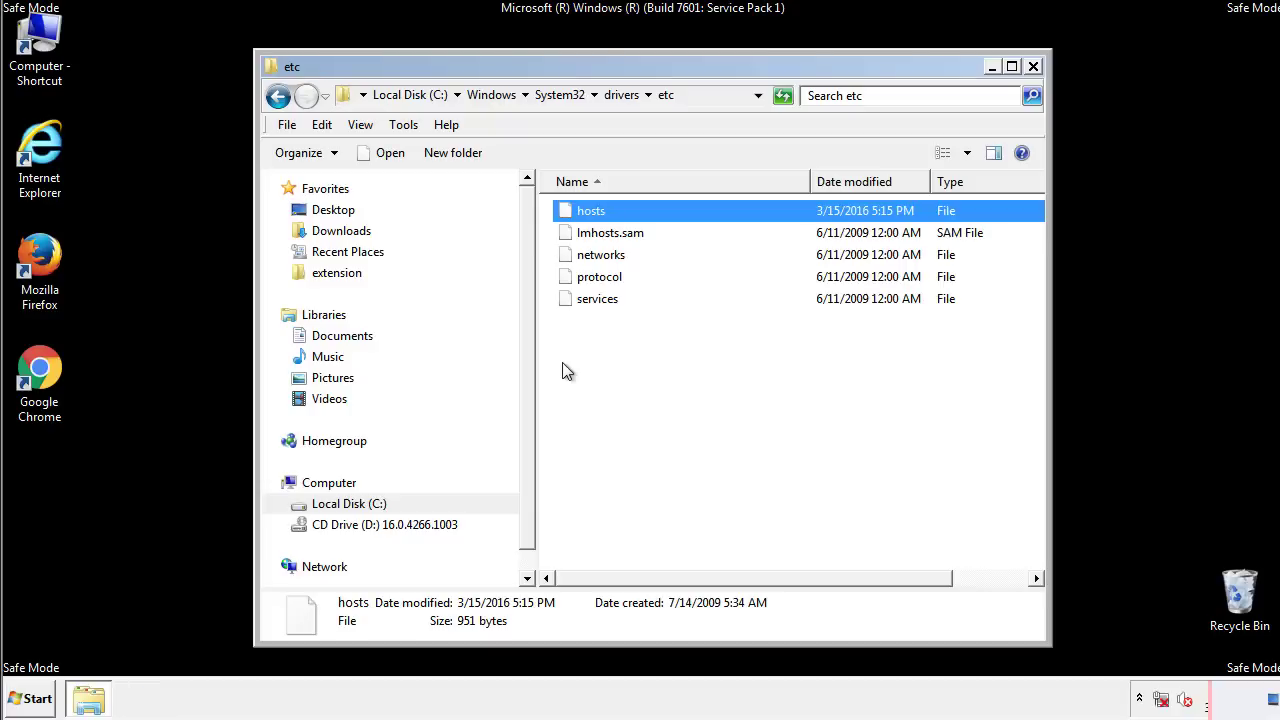
click(1033, 68)
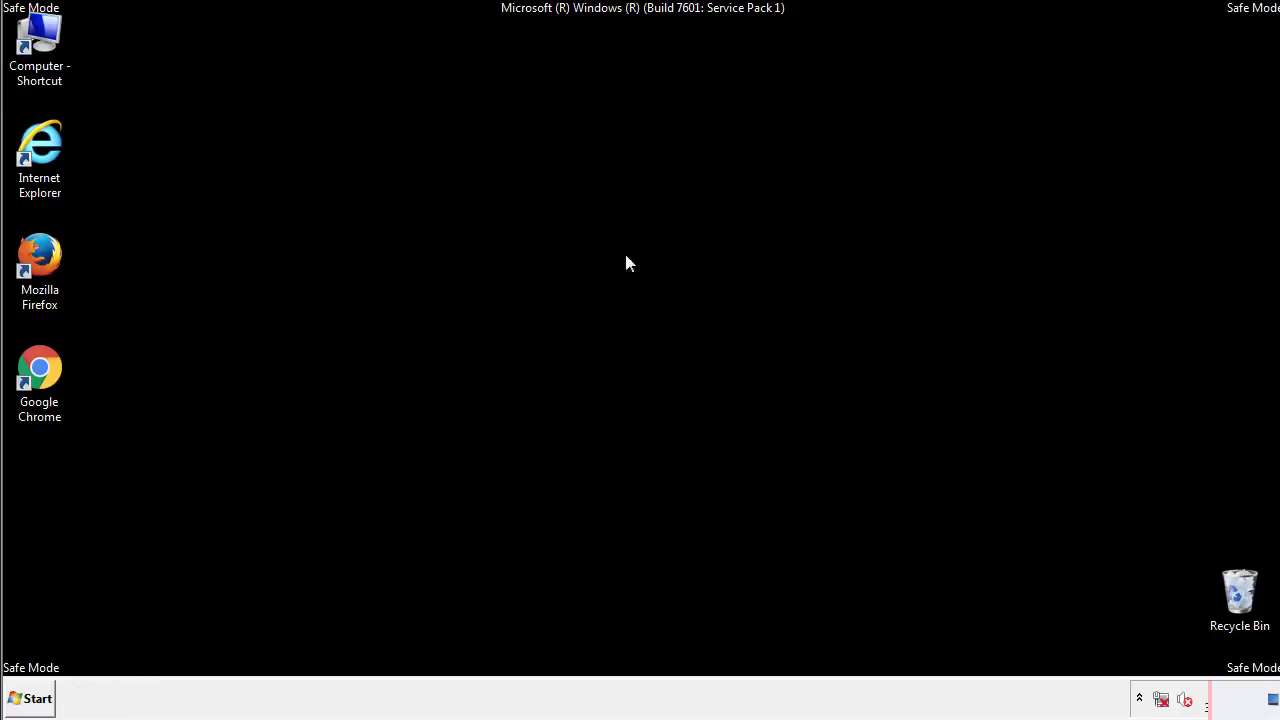
Open the Startup folder from the list of all programs in its own Explorer window
click(33, 699)
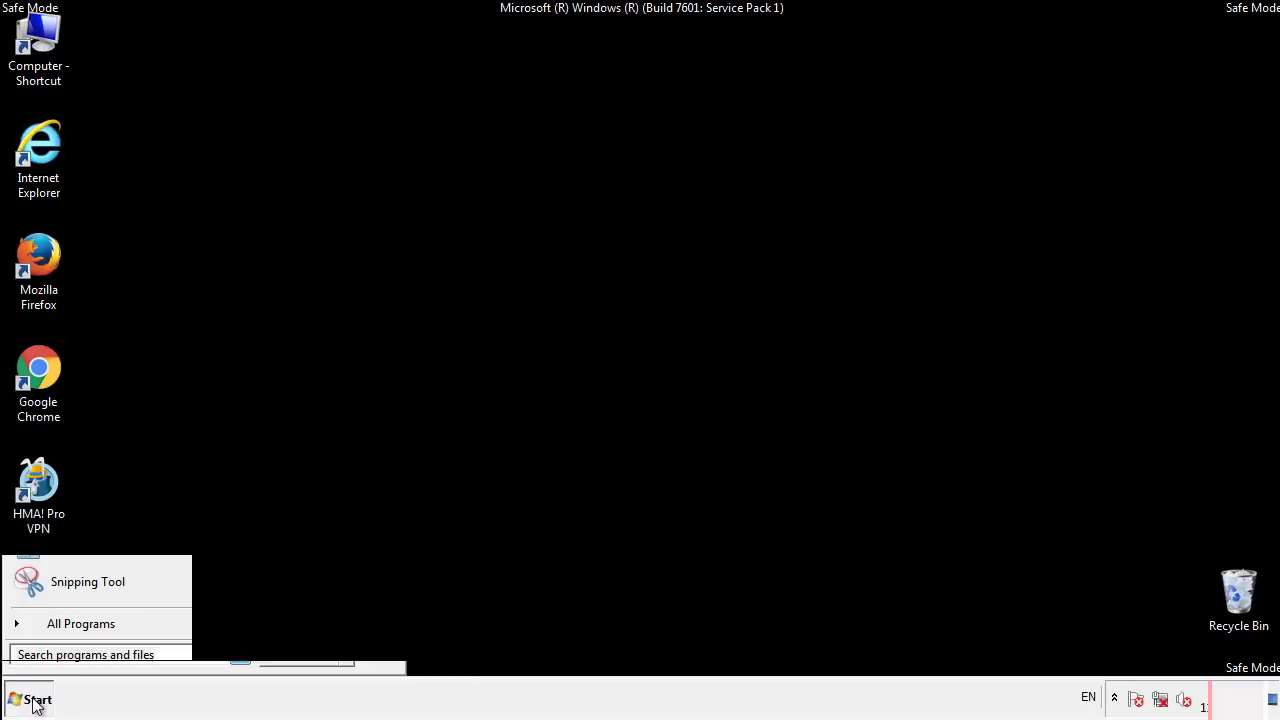
click(57, 631)
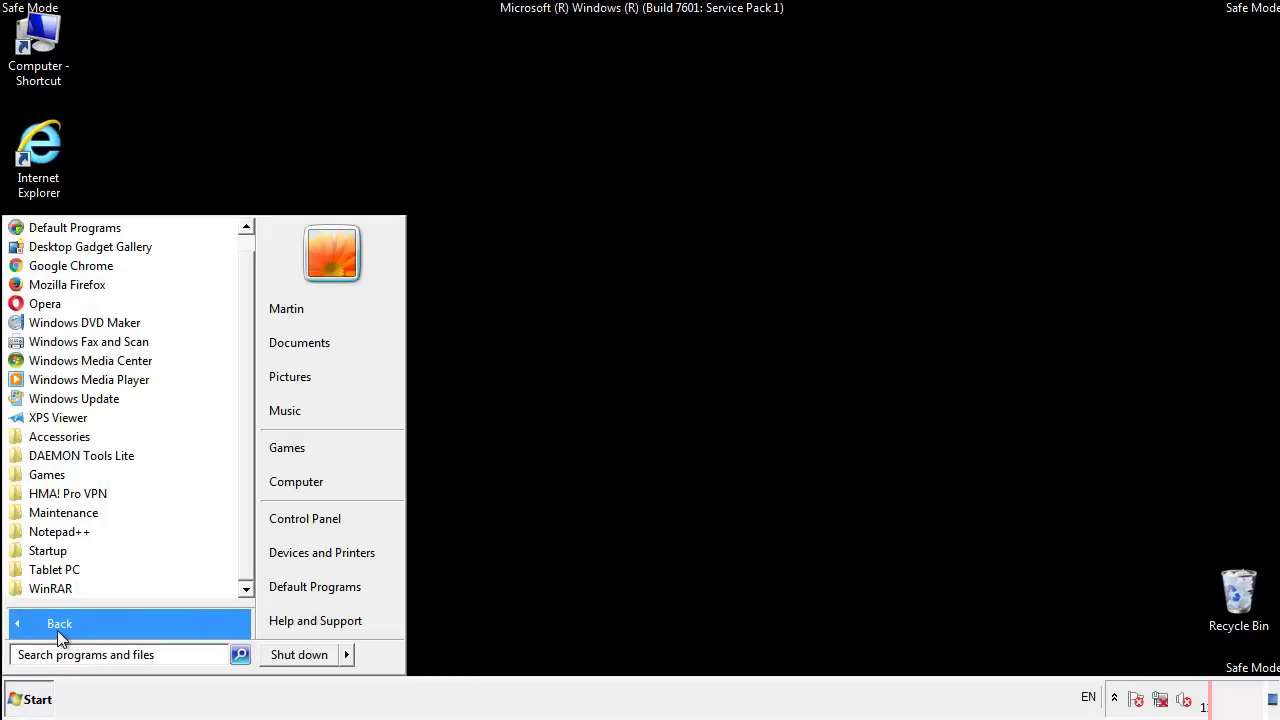
right_click(50, 548)
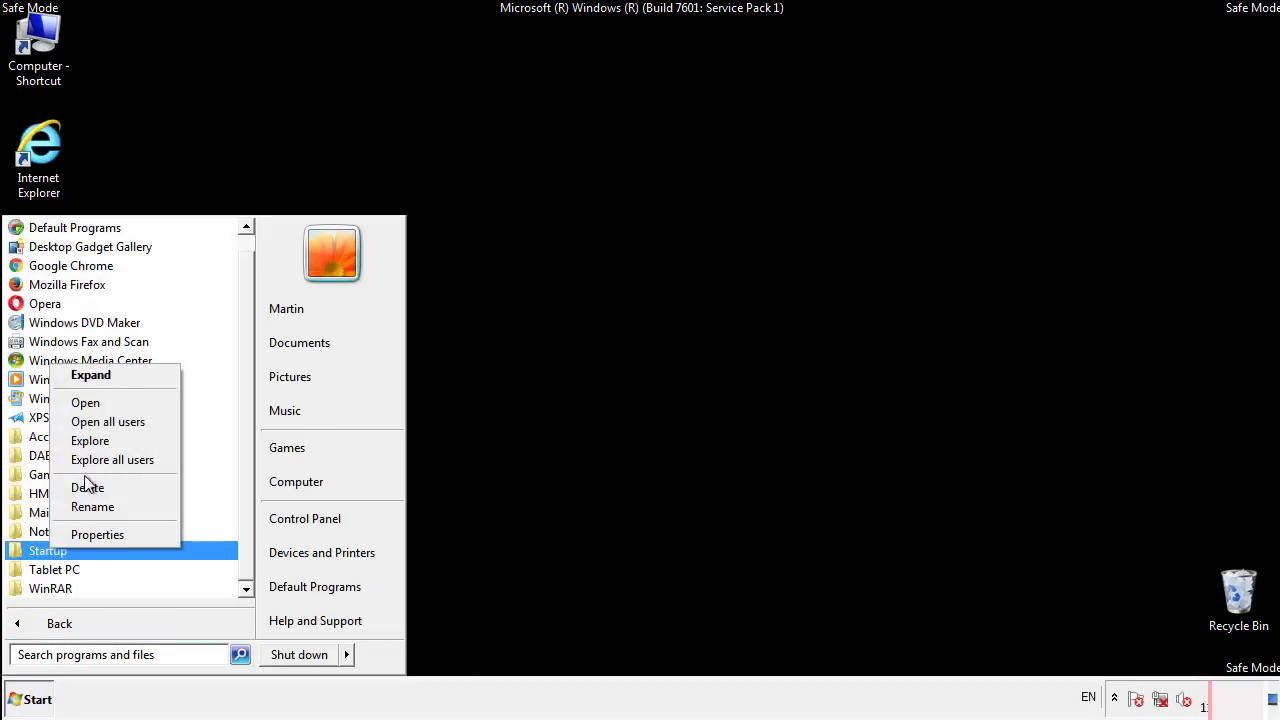
click(97, 402)
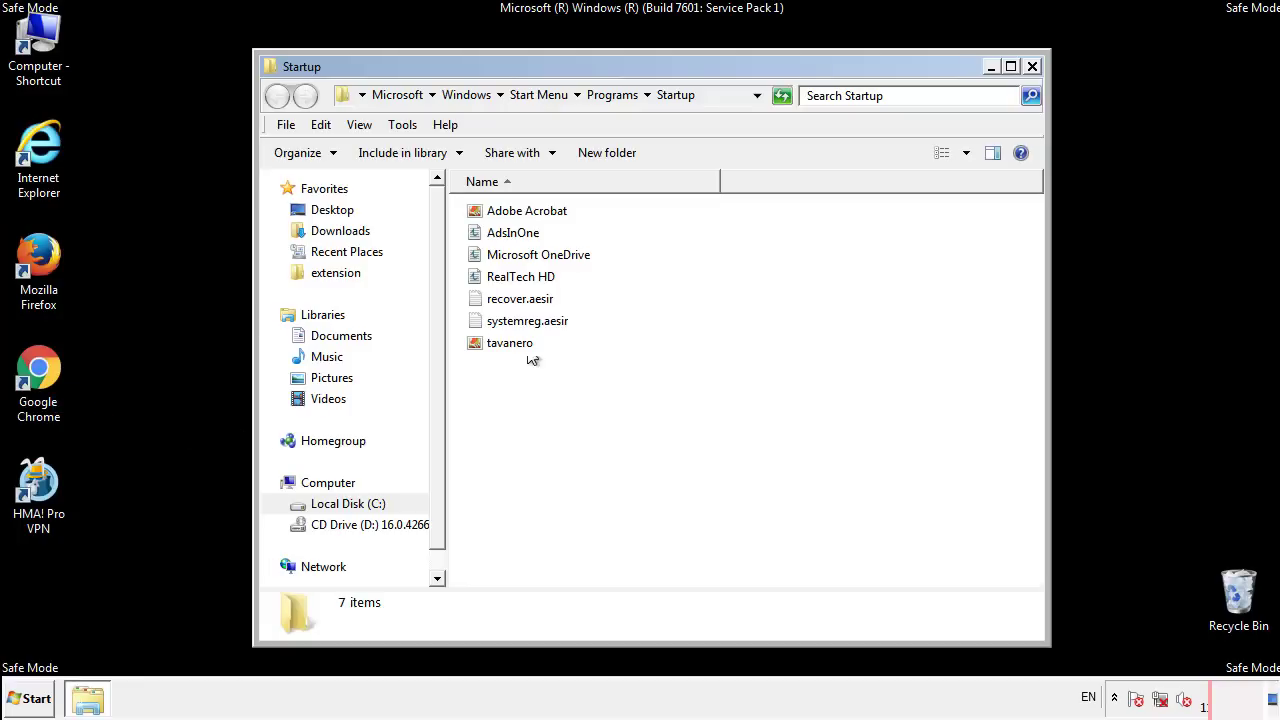
Delete AdsInOne, recover.aesir, systemreg.aesir and tavanero from the Startup folder, and close the folder
click(517, 232)
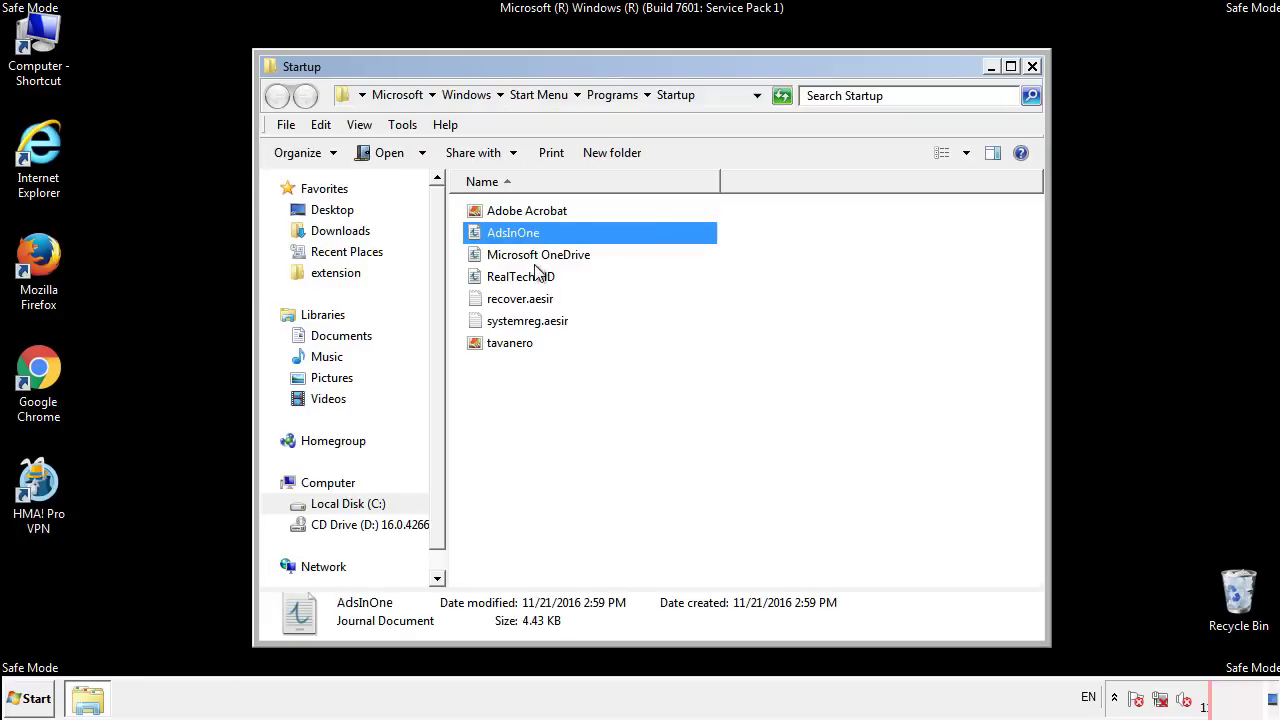
ctrl+click(520, 301)
ctrl+click(535, 321)
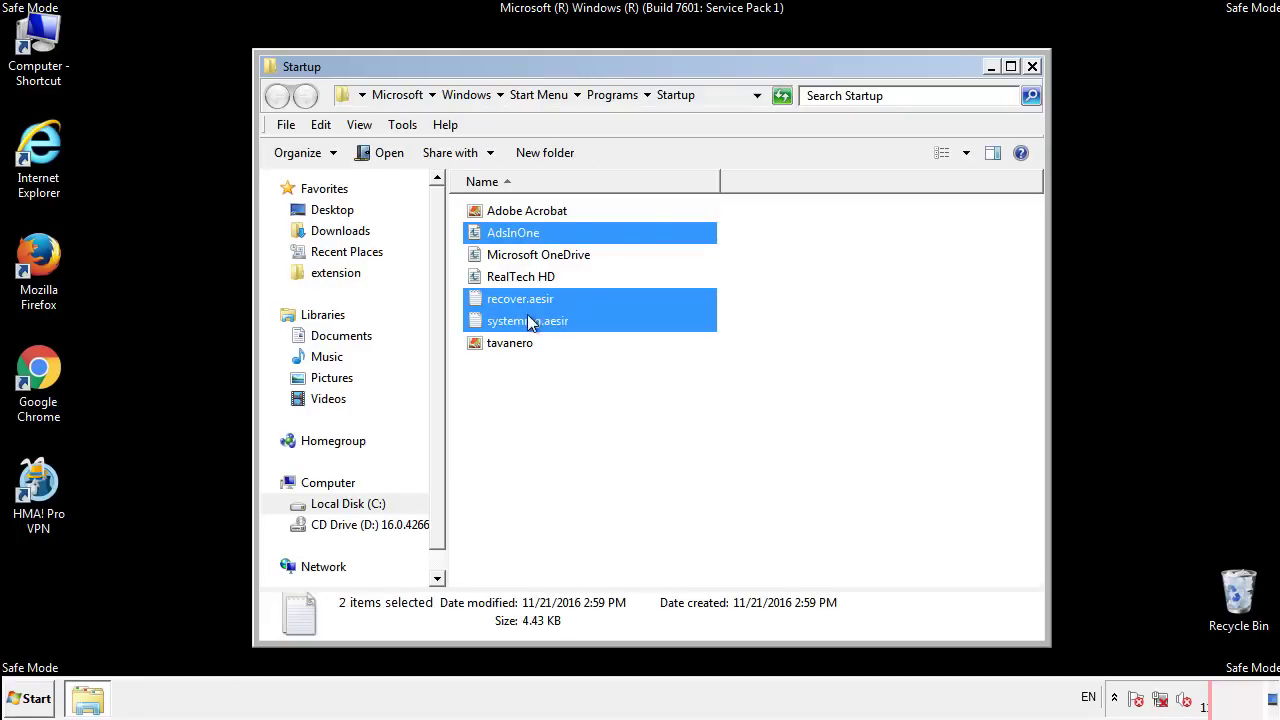
ctrl+click(512, 342)
right_click(506, 344)
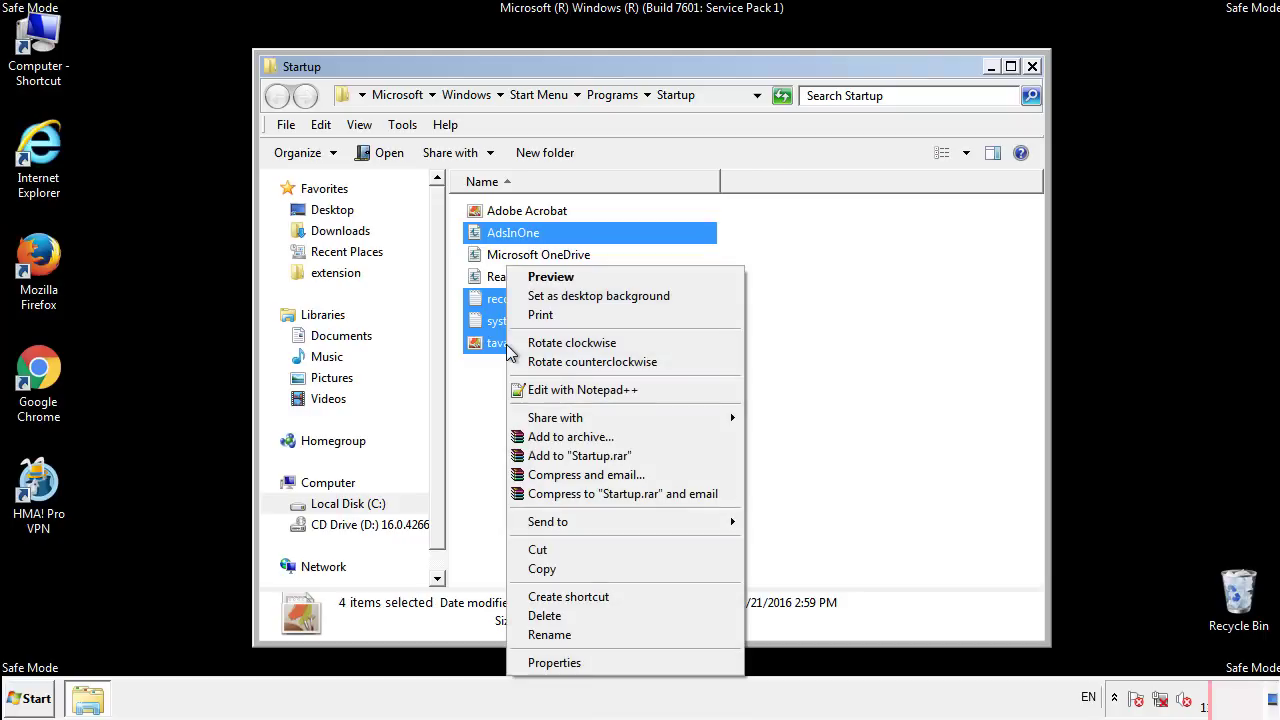
click(542, 614)
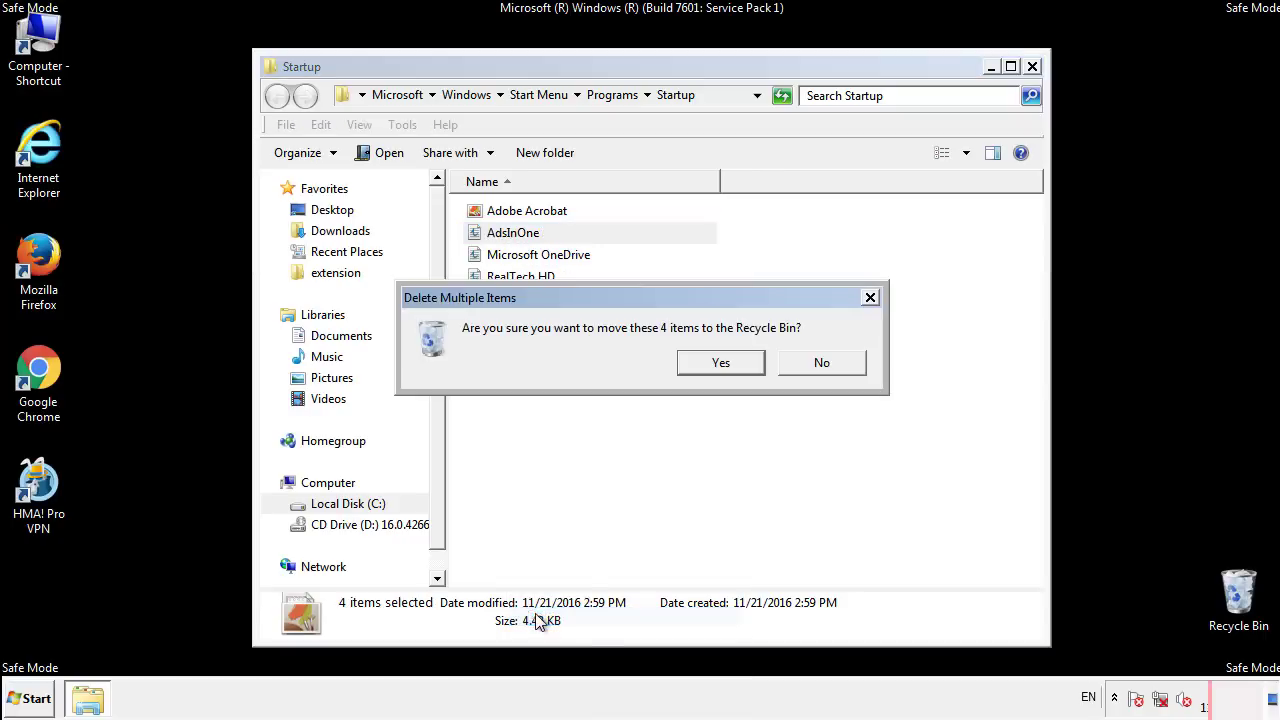
click(710, 365)
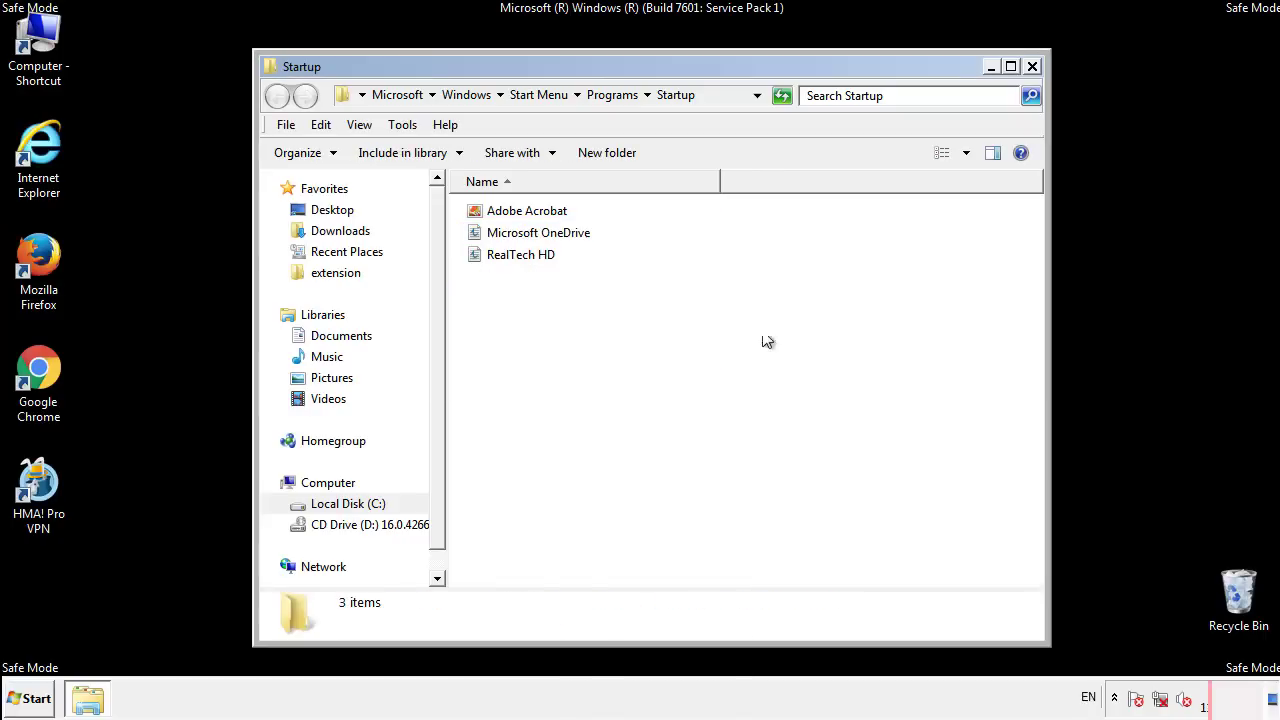
click(1033, 68)
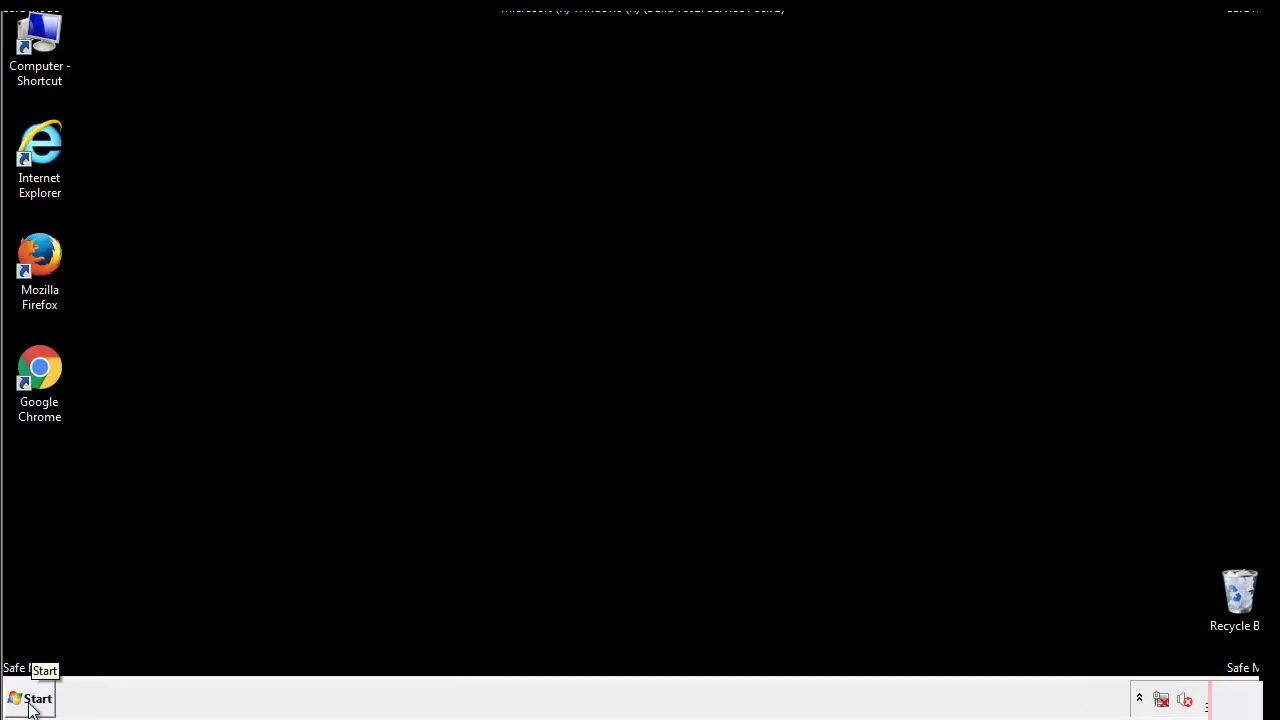
Search for regedit and launch the Registry Editor
click(31, 705)
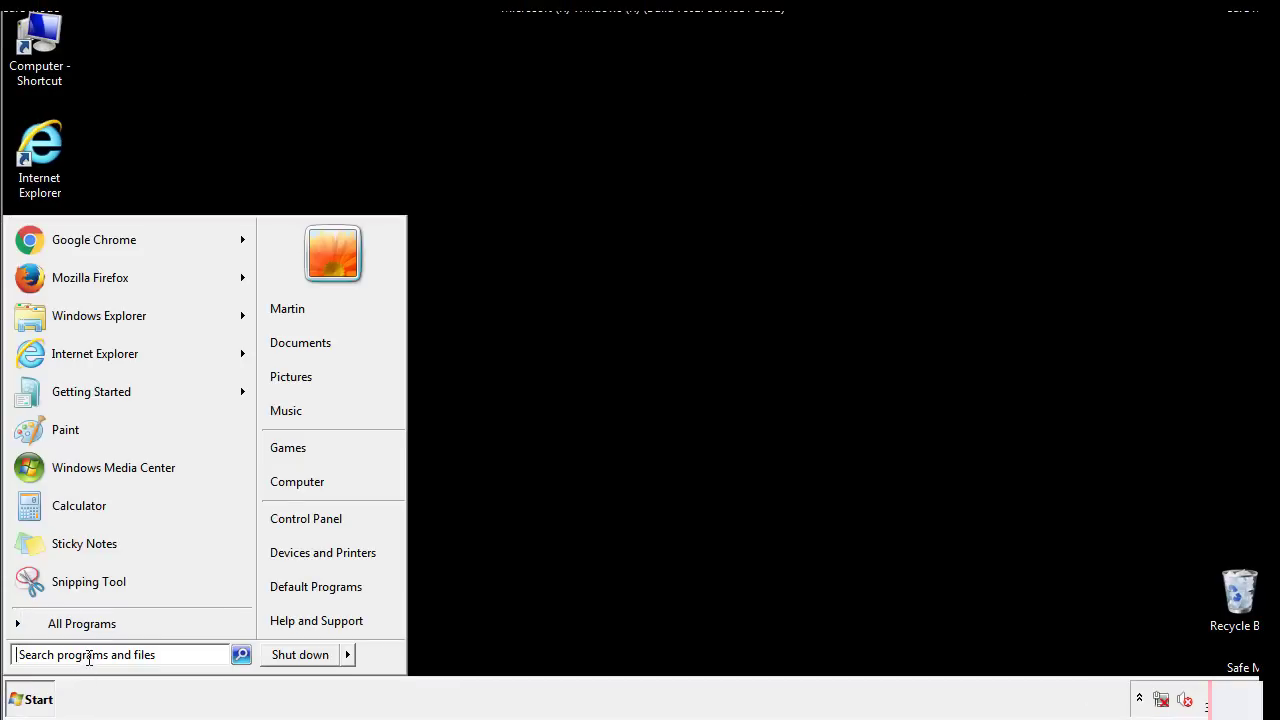
text(reged)
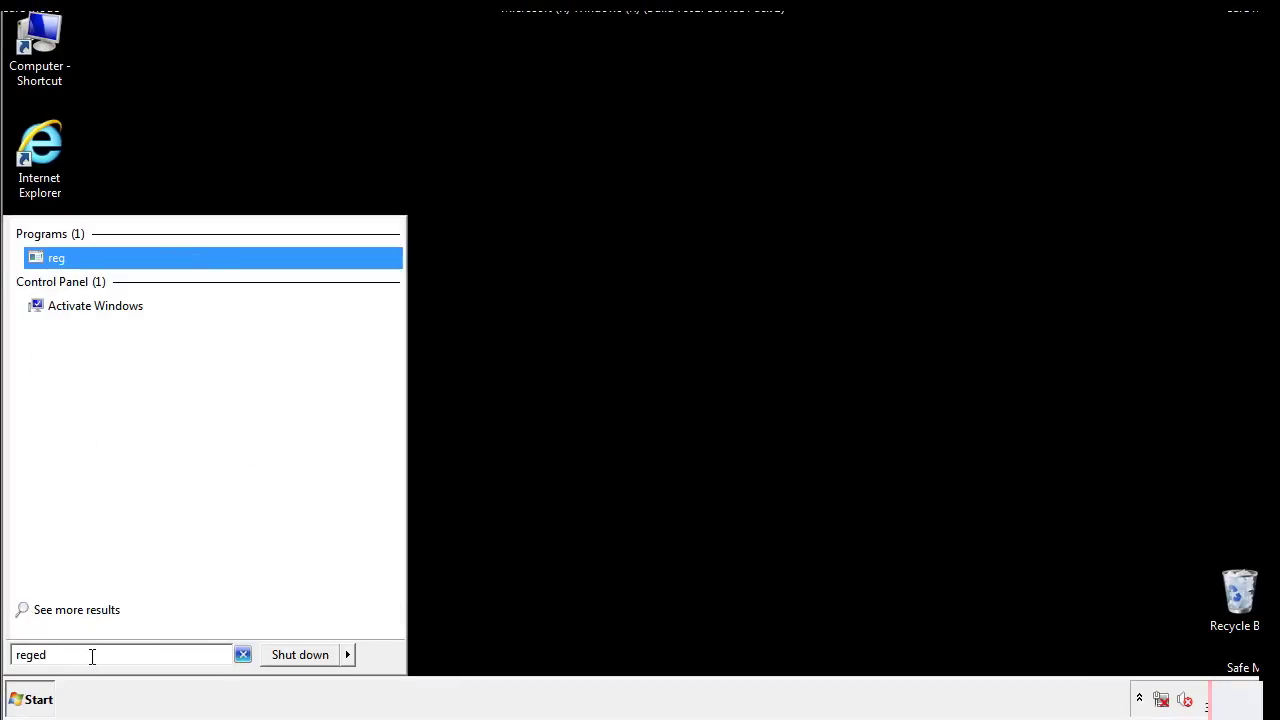
text(it)
key(Return)
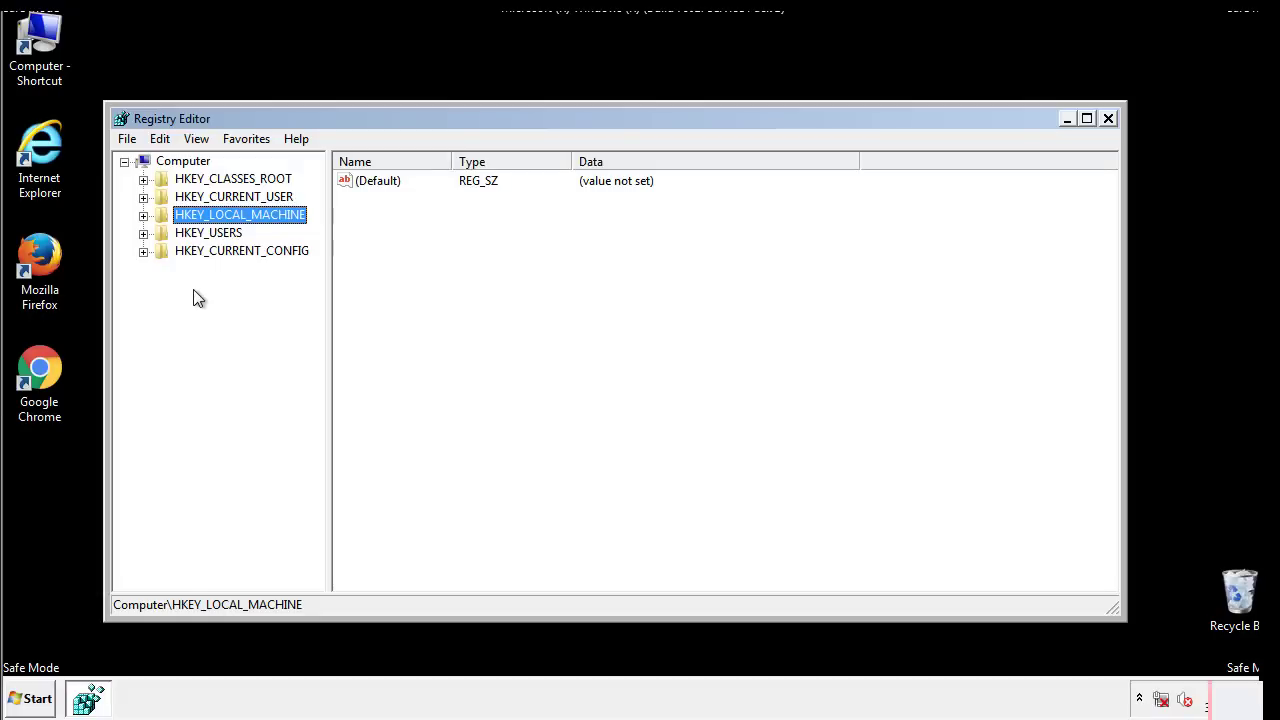
Open the registry key HKEY_LOCAL_MACHINE\SOFTWARE\Microsoft\Windows\CurrentVersion\Run
click(143, 216)
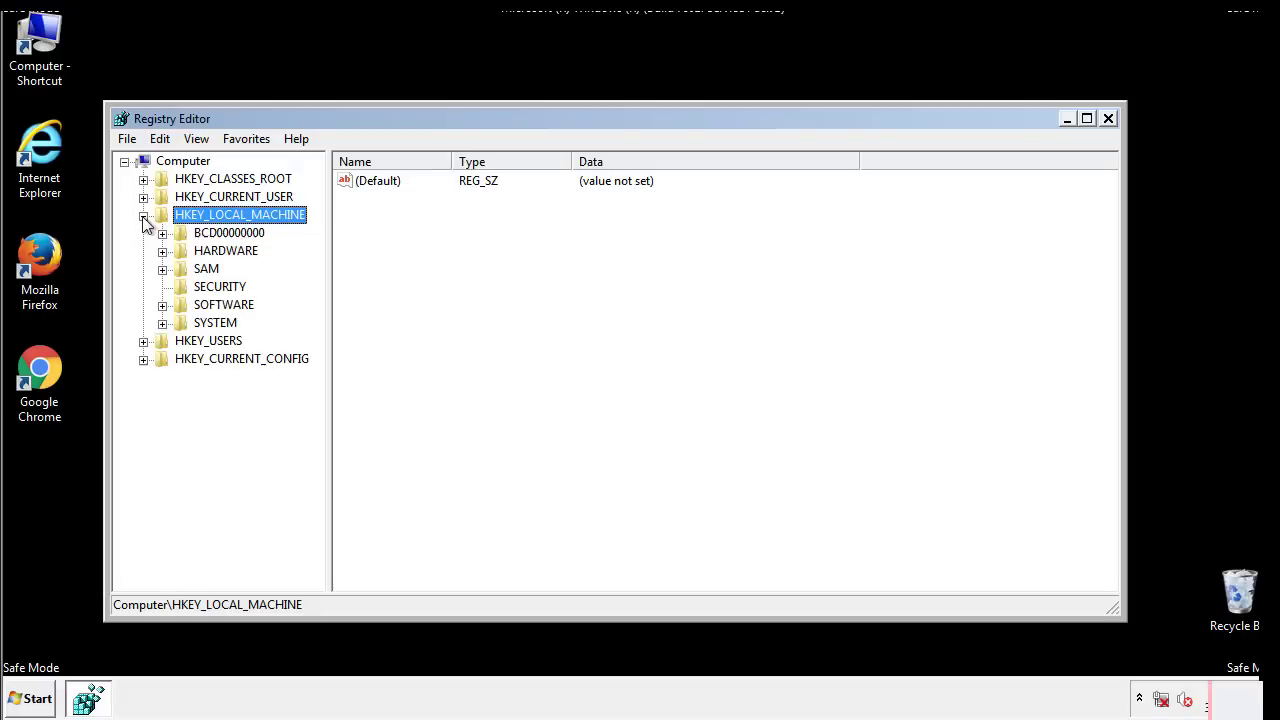
click(162, 305)
drag(315, 295, 317, 331)
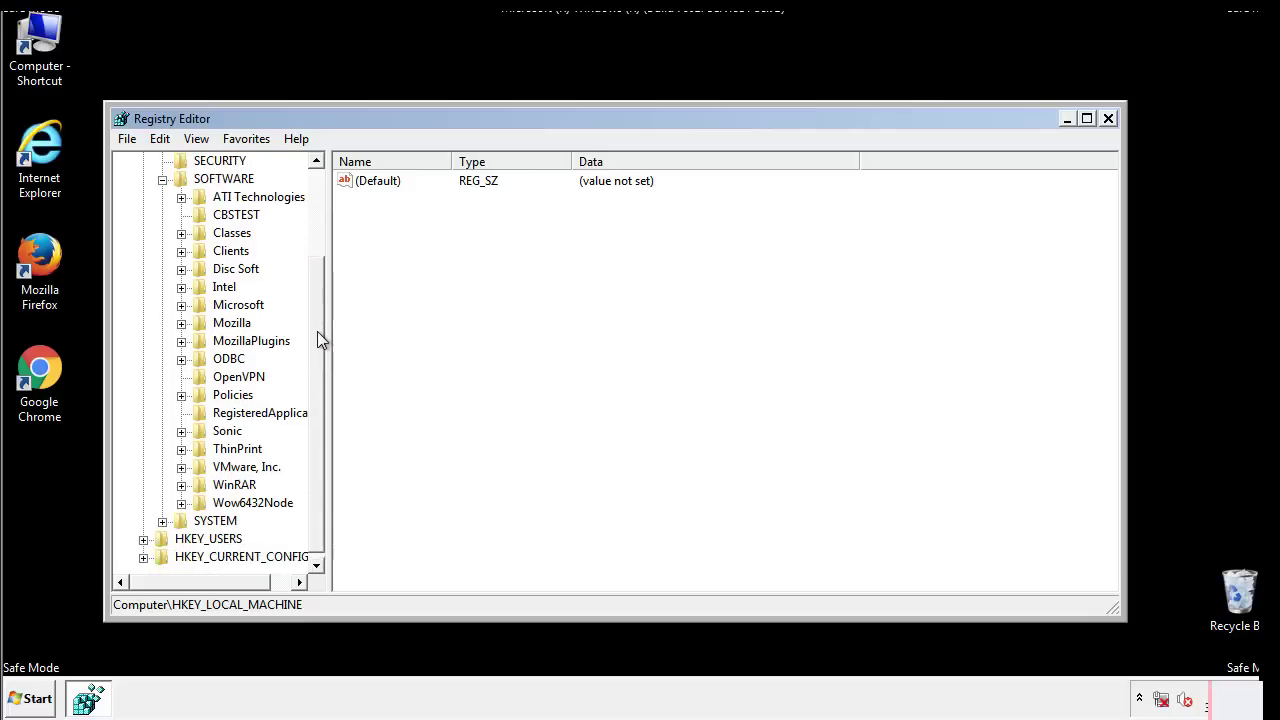
click(181, 305)
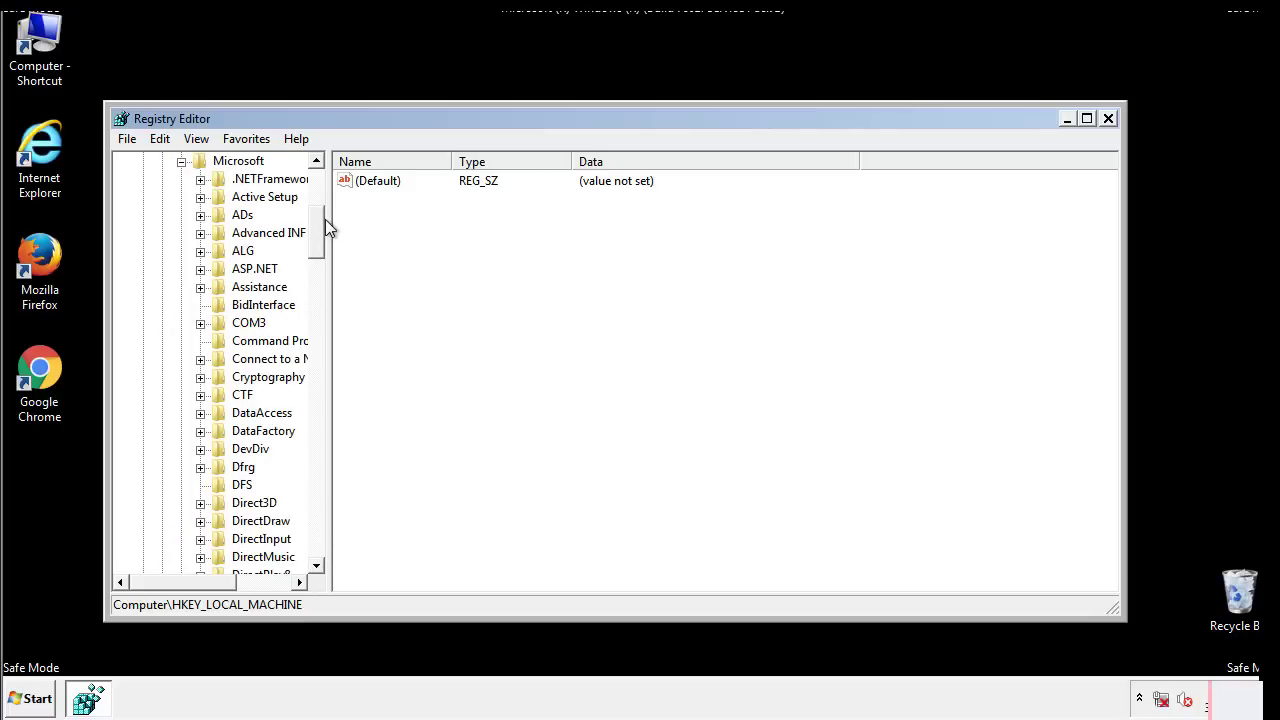
mouse_move(315, 246)
mouse_down()
mouse_move(316, 530)
mouse_move(314, 516)
mouse_up()
click(200, 305)
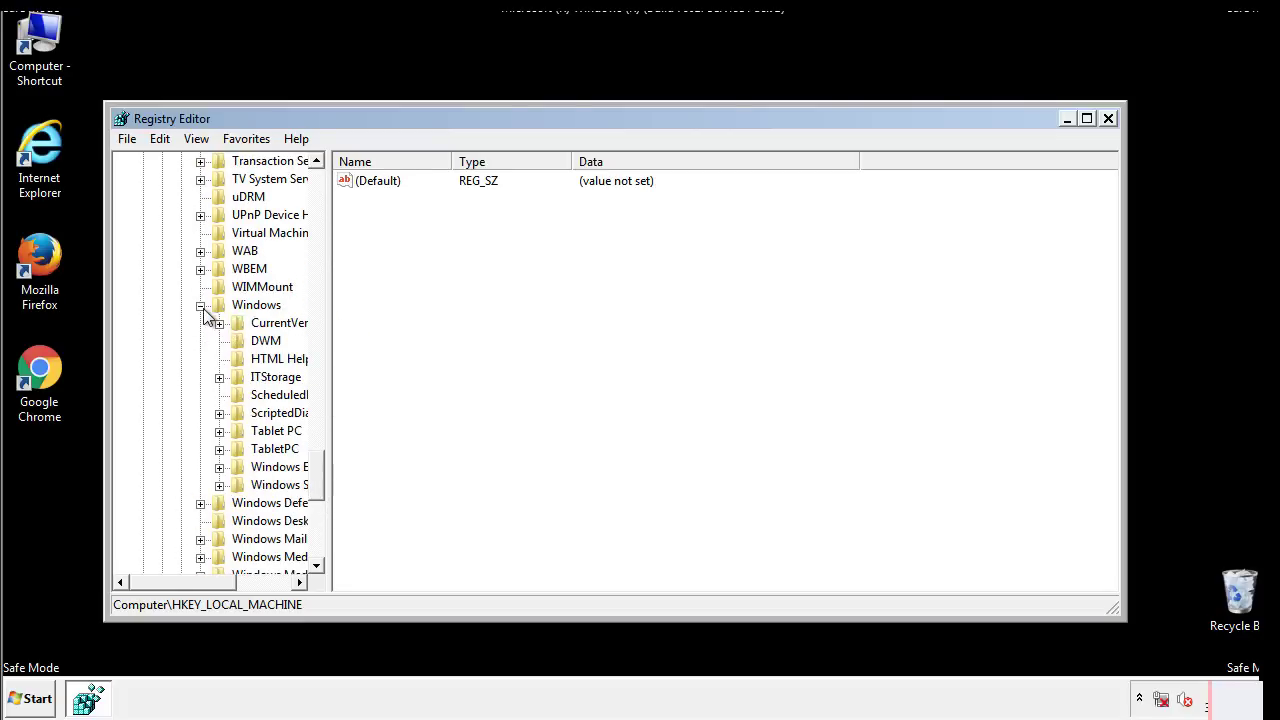
drag(177, 582, 204, 587)
click(168, 323)
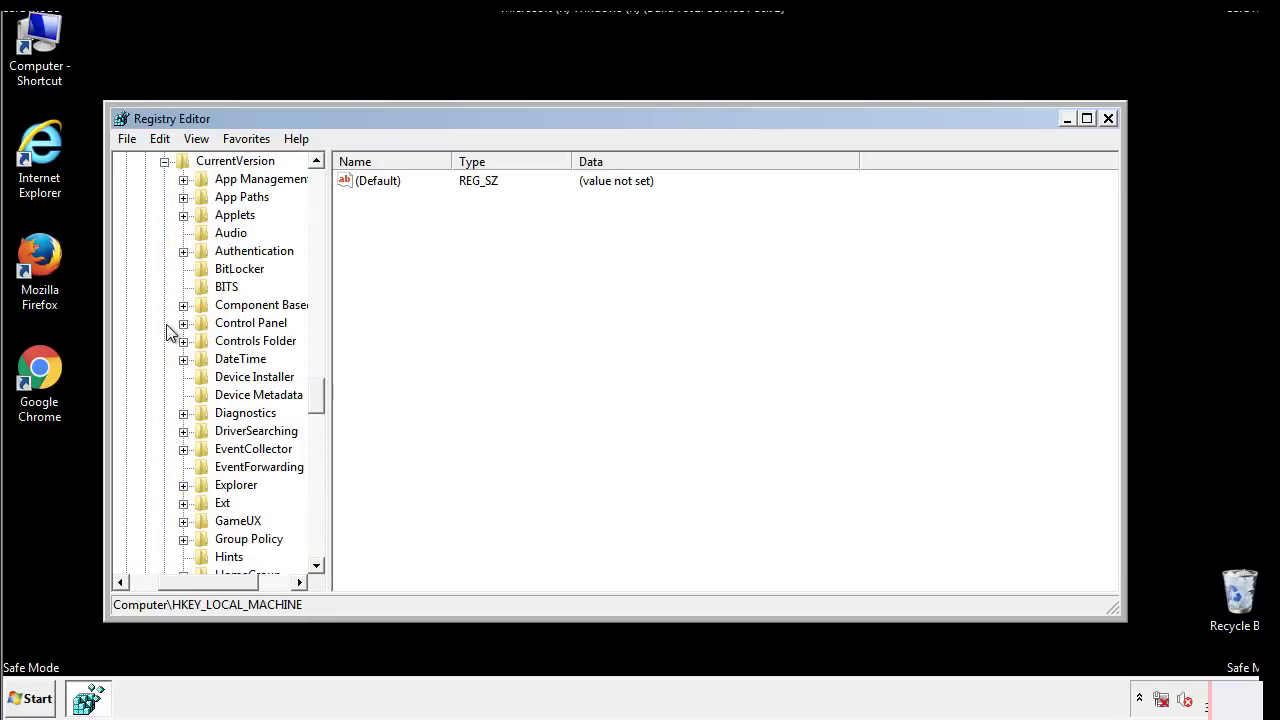
drag(325, 395, 316, 462)
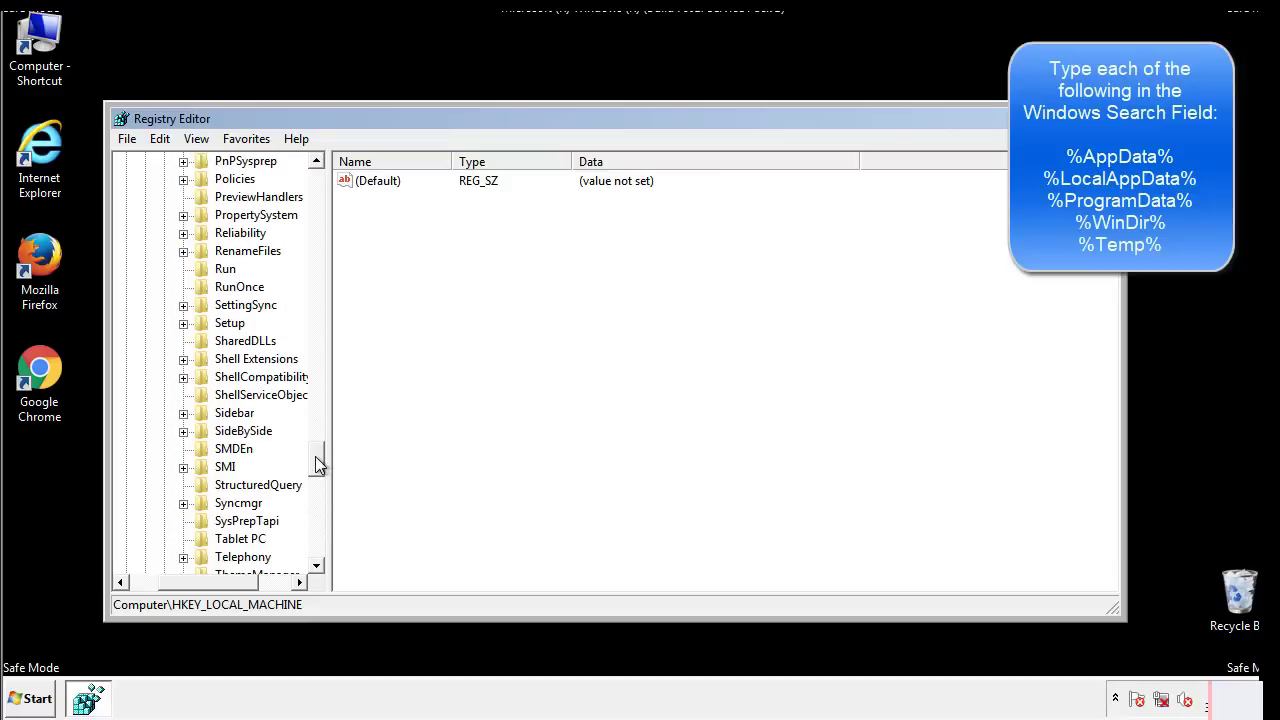
click(209, 272)
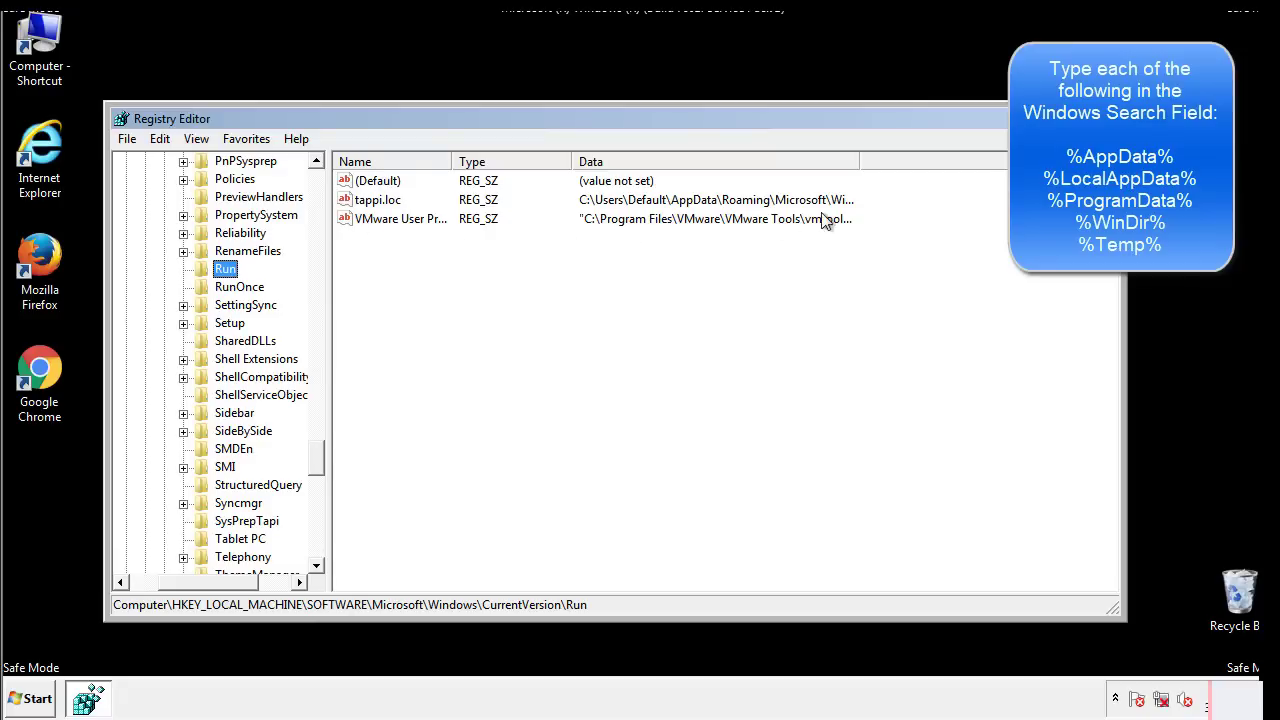
Delete the tappi.loc value from the Run key and confirm its permanent removal
click(381, 210)
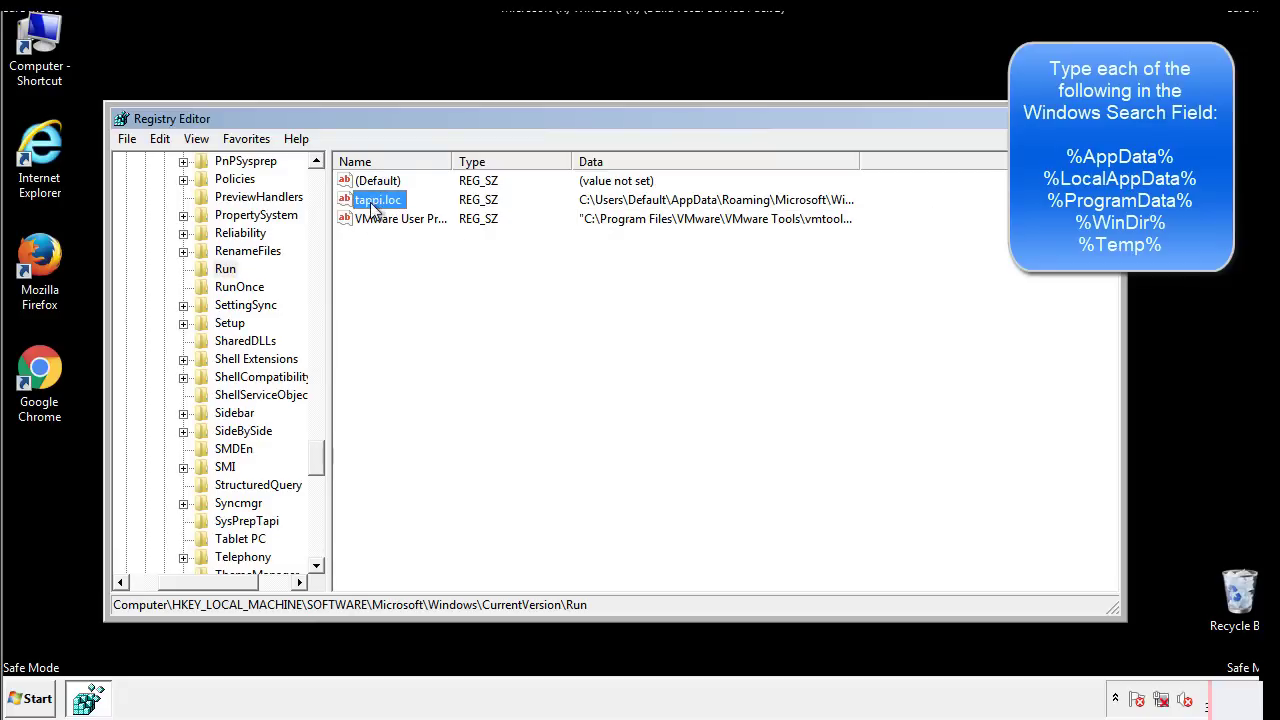
right_click(370, 203)
click(399, 258)
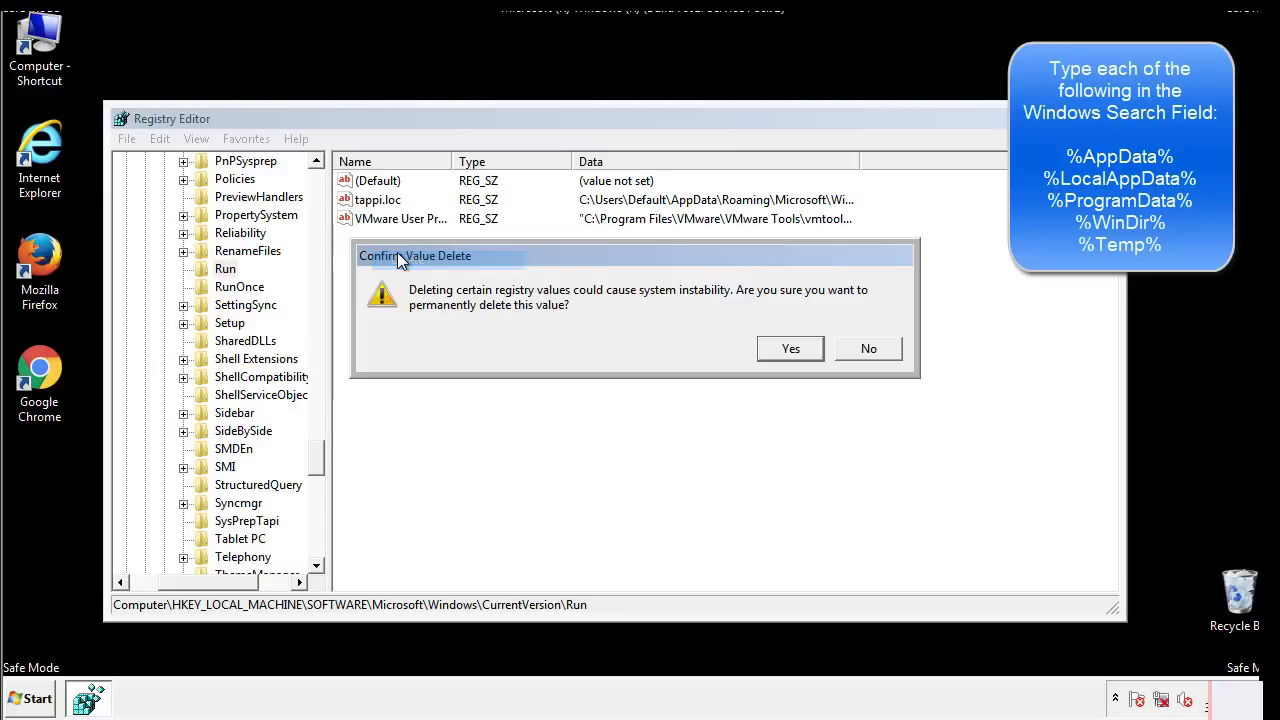
click(778, 351)
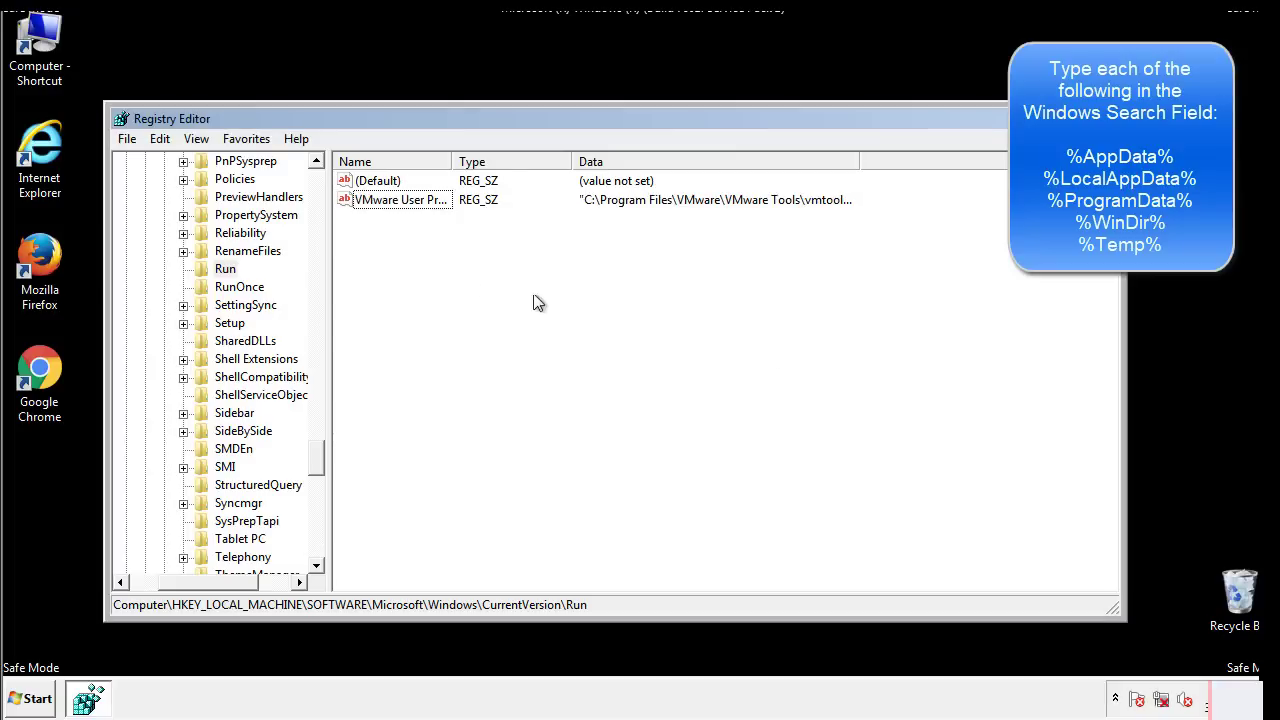
Collapse the whole HKEY_LOCAL_MACHINE branch in the registry tree
drag(317, 456, 315, 545)
drag(215, 583, 157, 596)
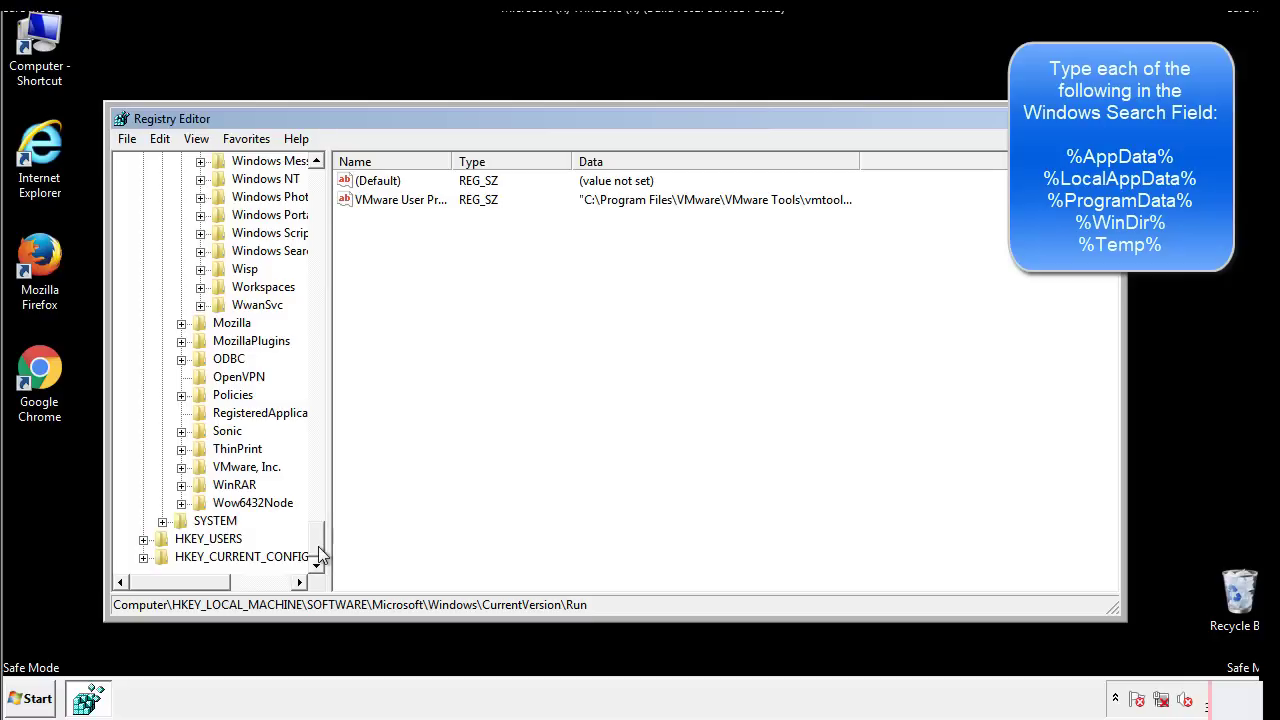
drag(316, 545, 326, 190)
click(143, 215)
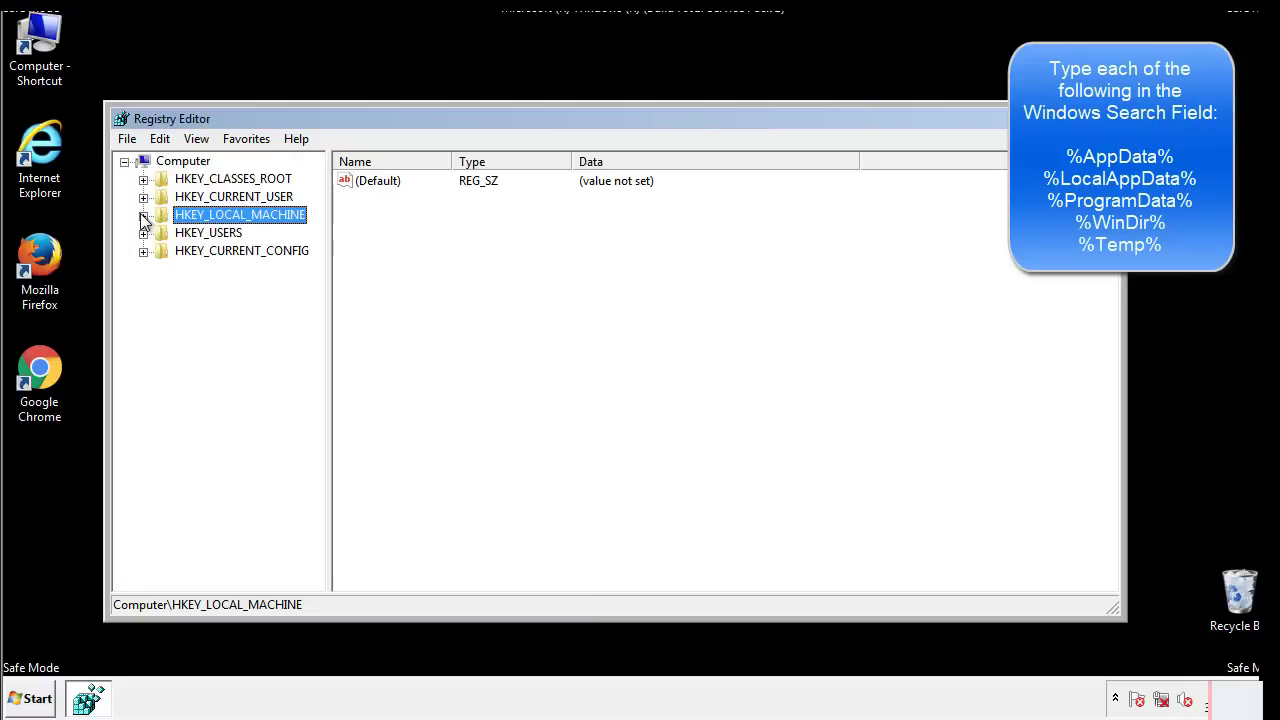
Open HKEY_CURRENT_USER\Software\Microsoft\Windows\CurrentVersion\Run and examine its values for suspicious startup entries
click(143, 197)
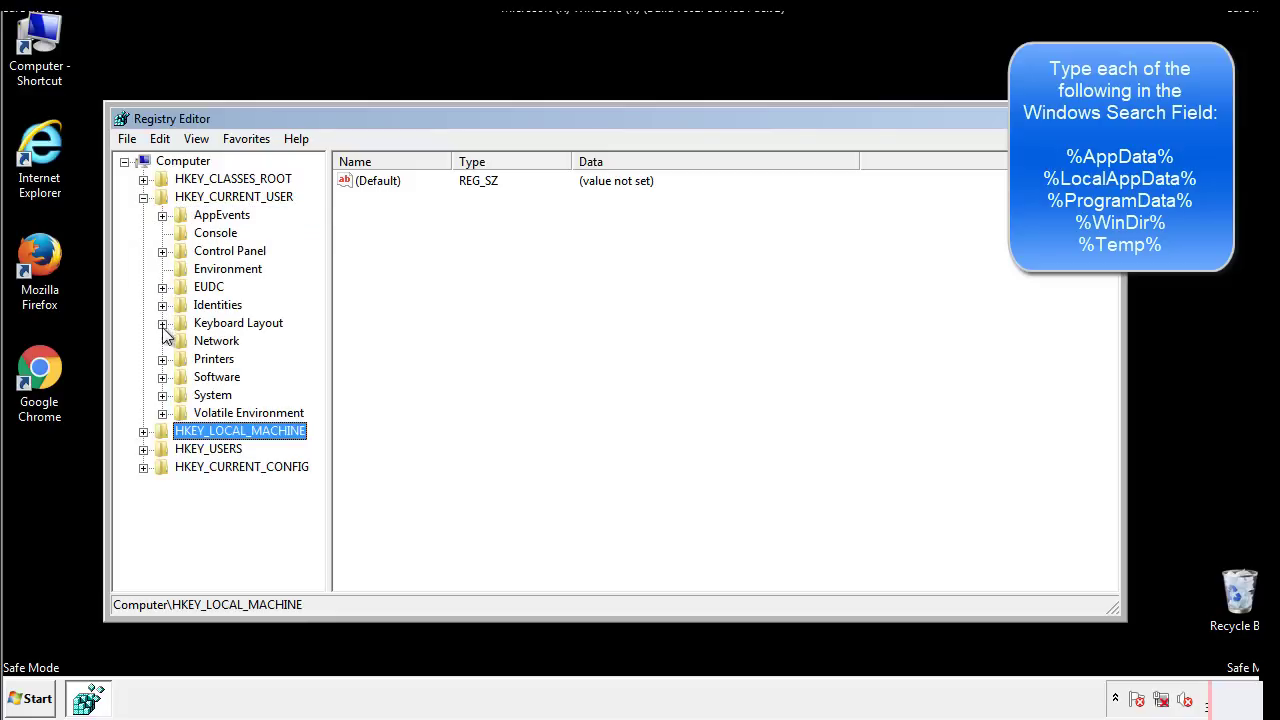
click(163, 380)
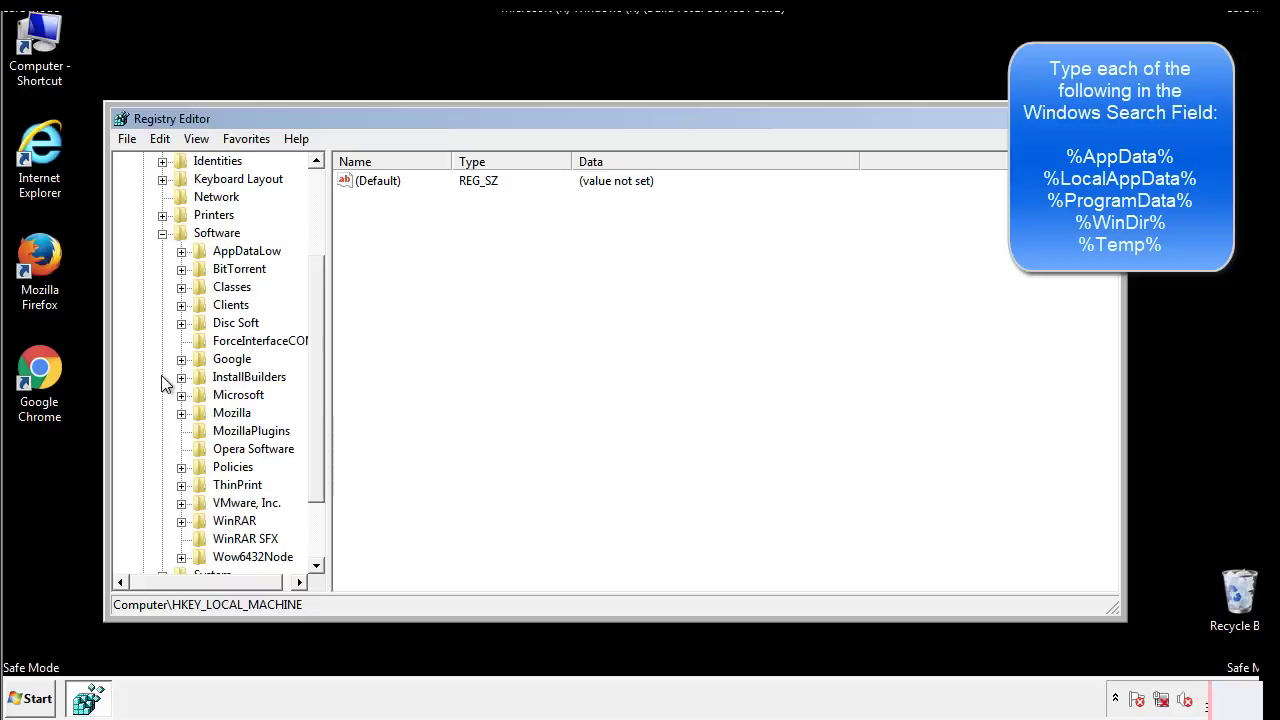
drag(314, 366, 314, 381)
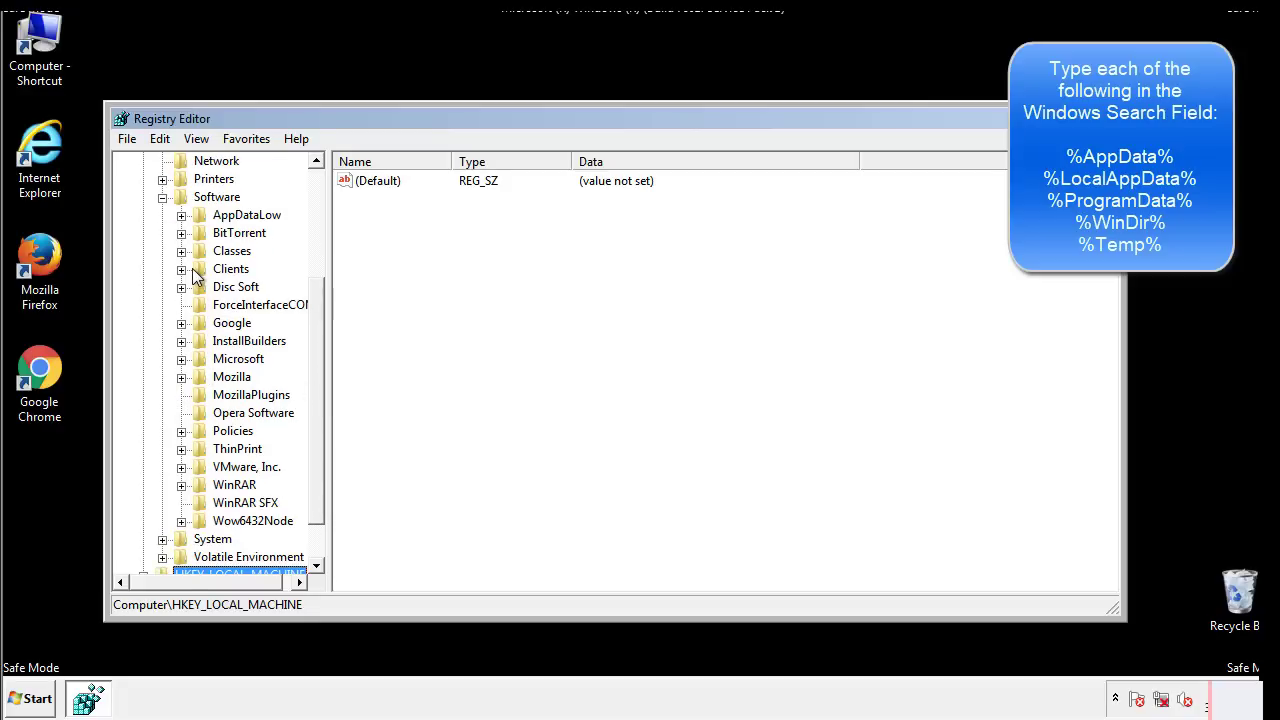
click(181, 359)
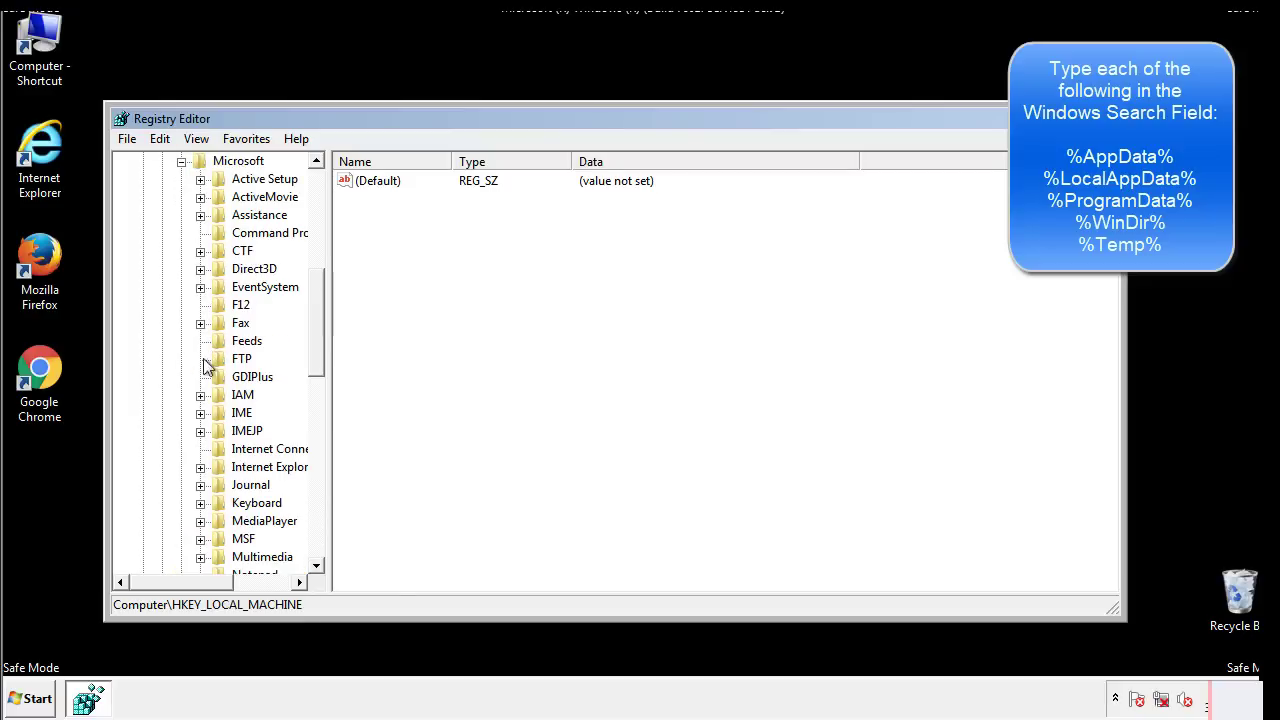
drag(314, 292, 315, 416)
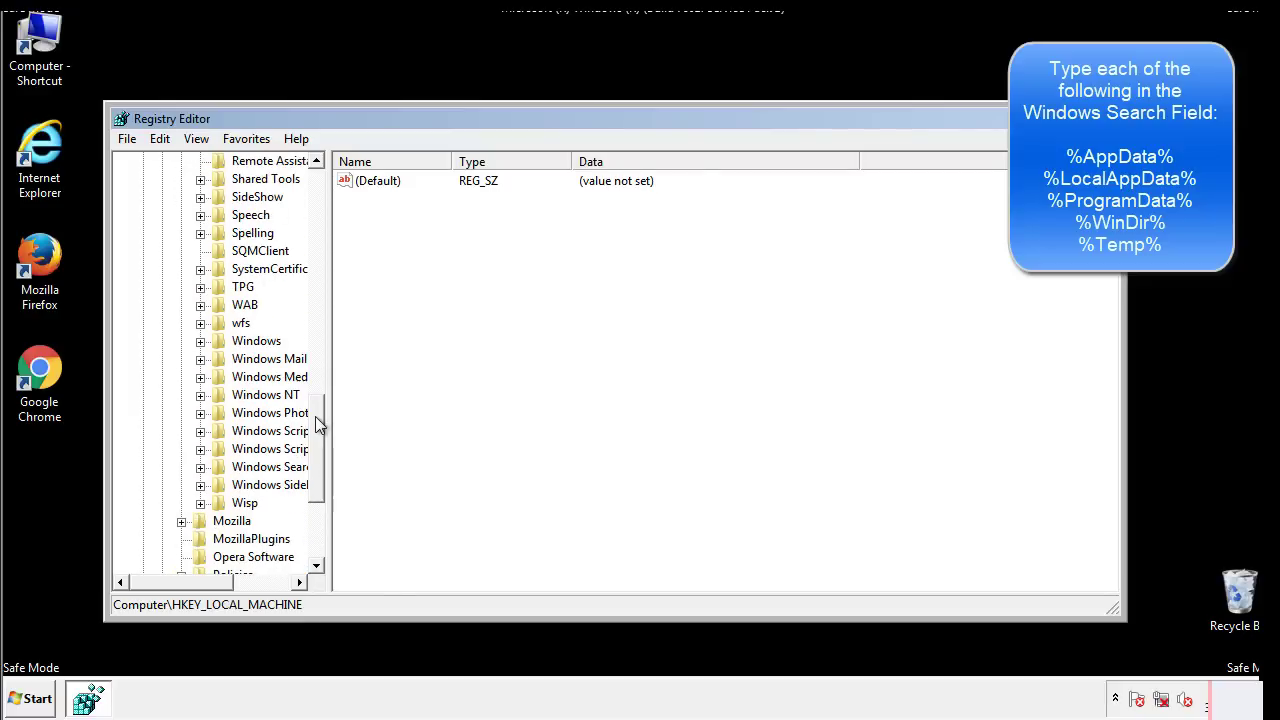
click(201, 342)
click(220, 360)
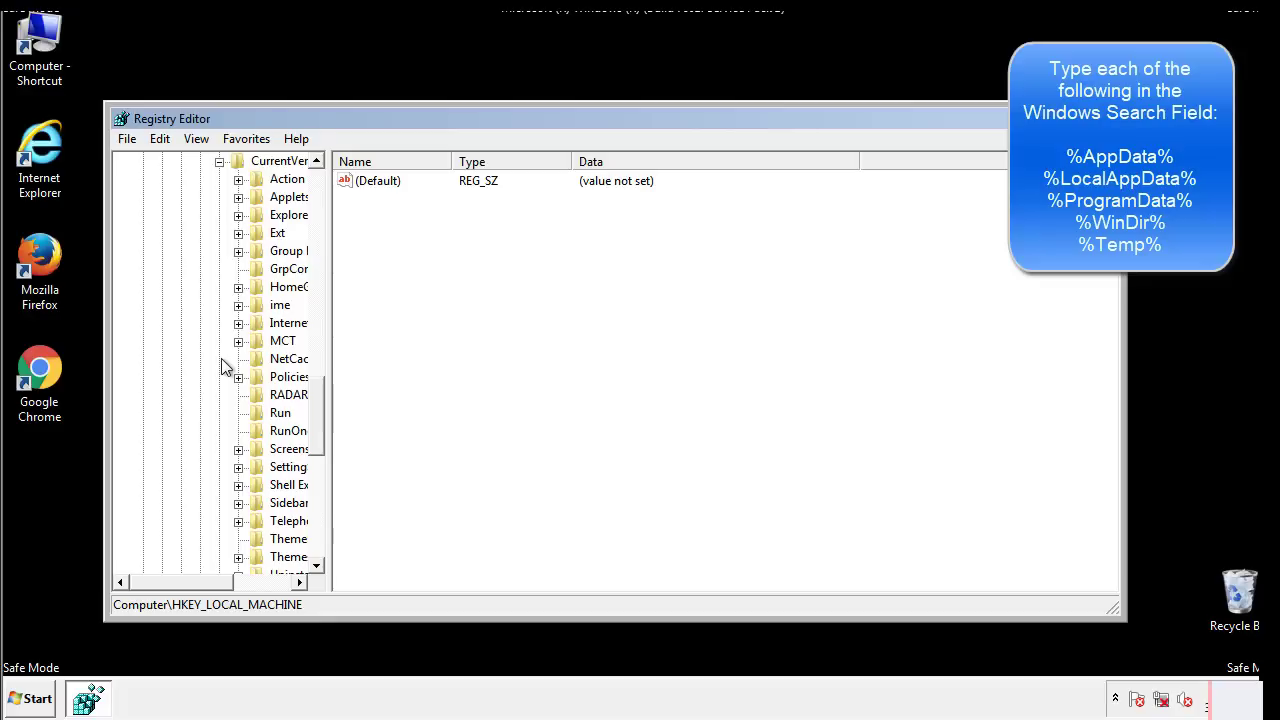
drag(193, 587, 225, 582)
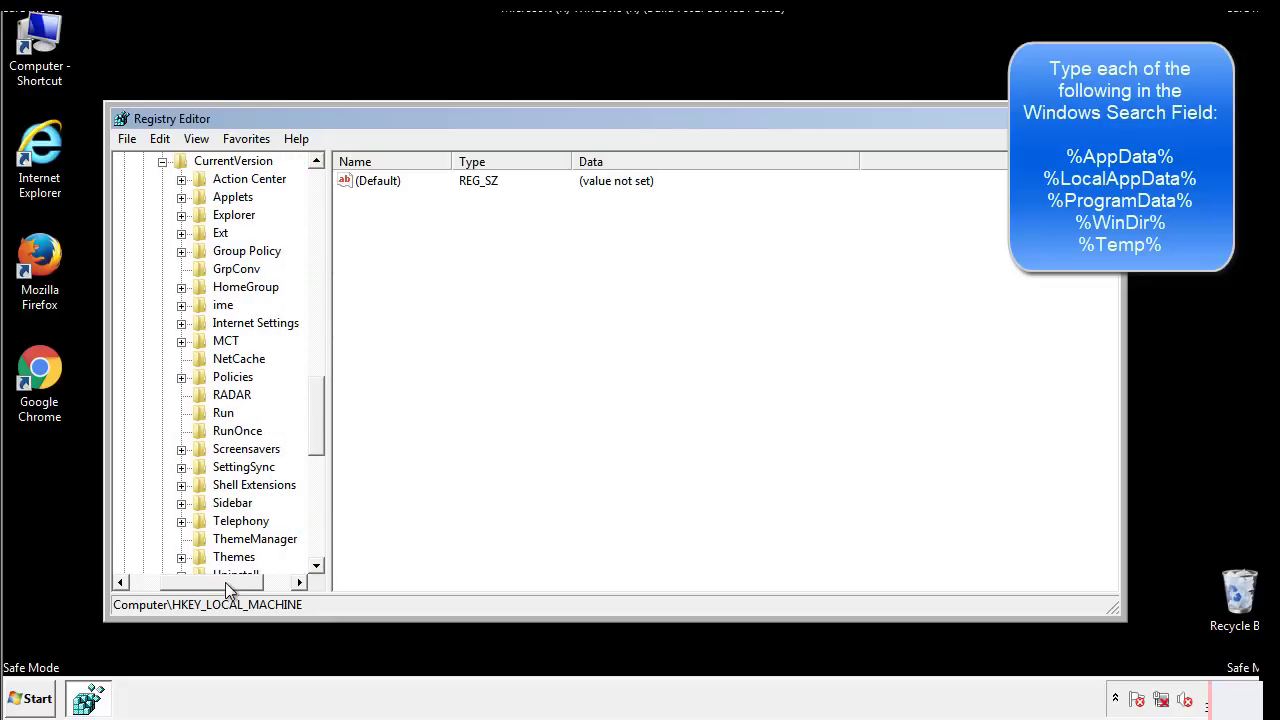
click(222, 413)
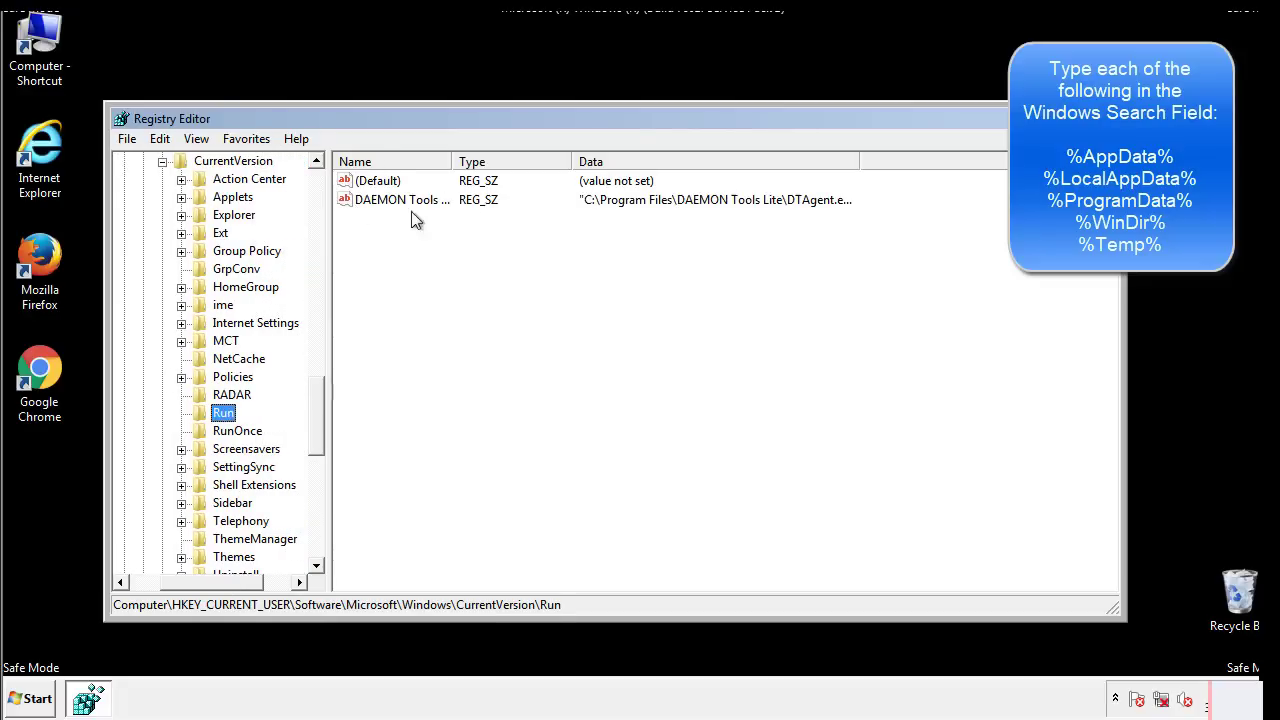
click(545, 235)
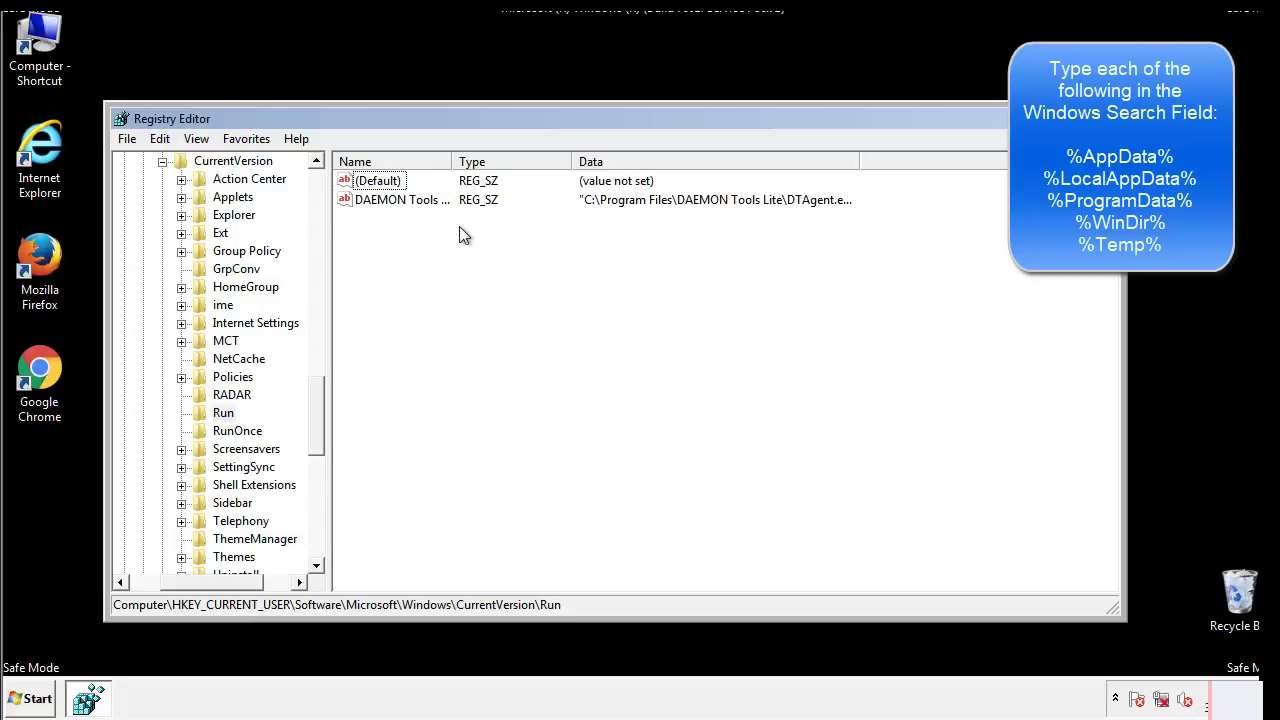
Collapse the Windows key under HKEY_CURRENT_USER\Software\Microsoft and return to the beginning of the registry tree
drag(212, 579, 182, 581)
drag(324, 434, 316, 417)
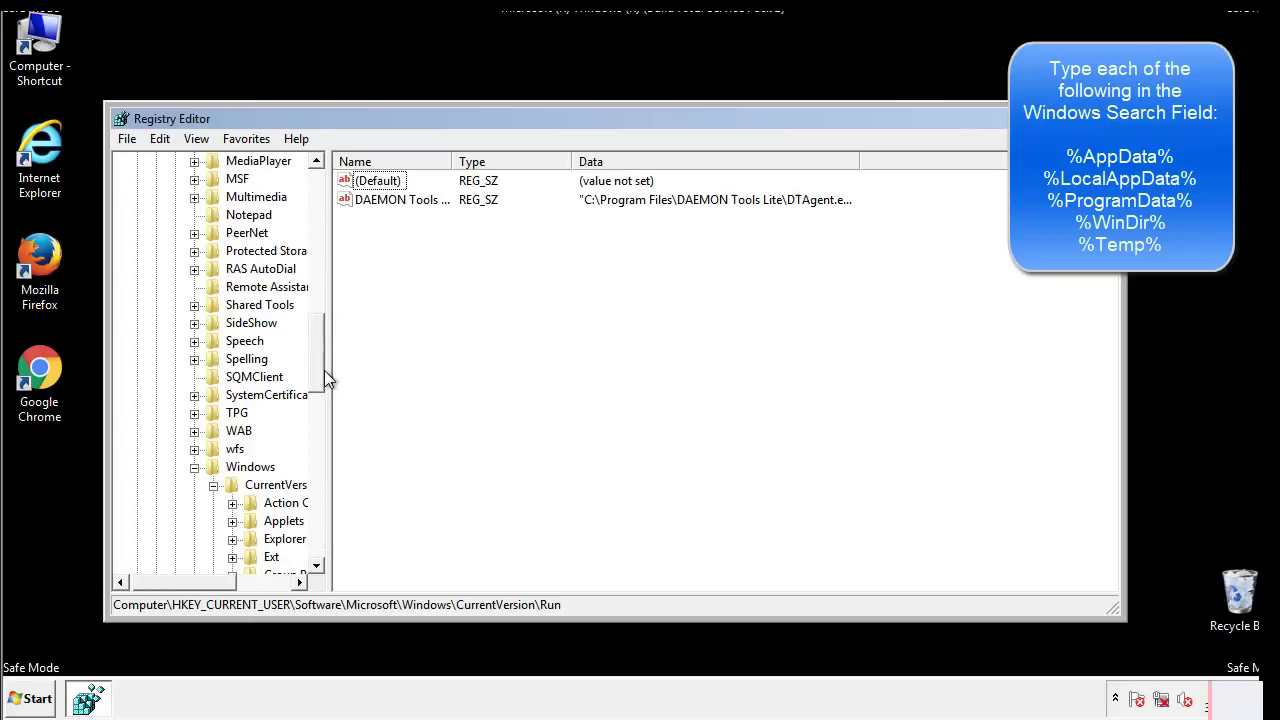
click(195, 468)
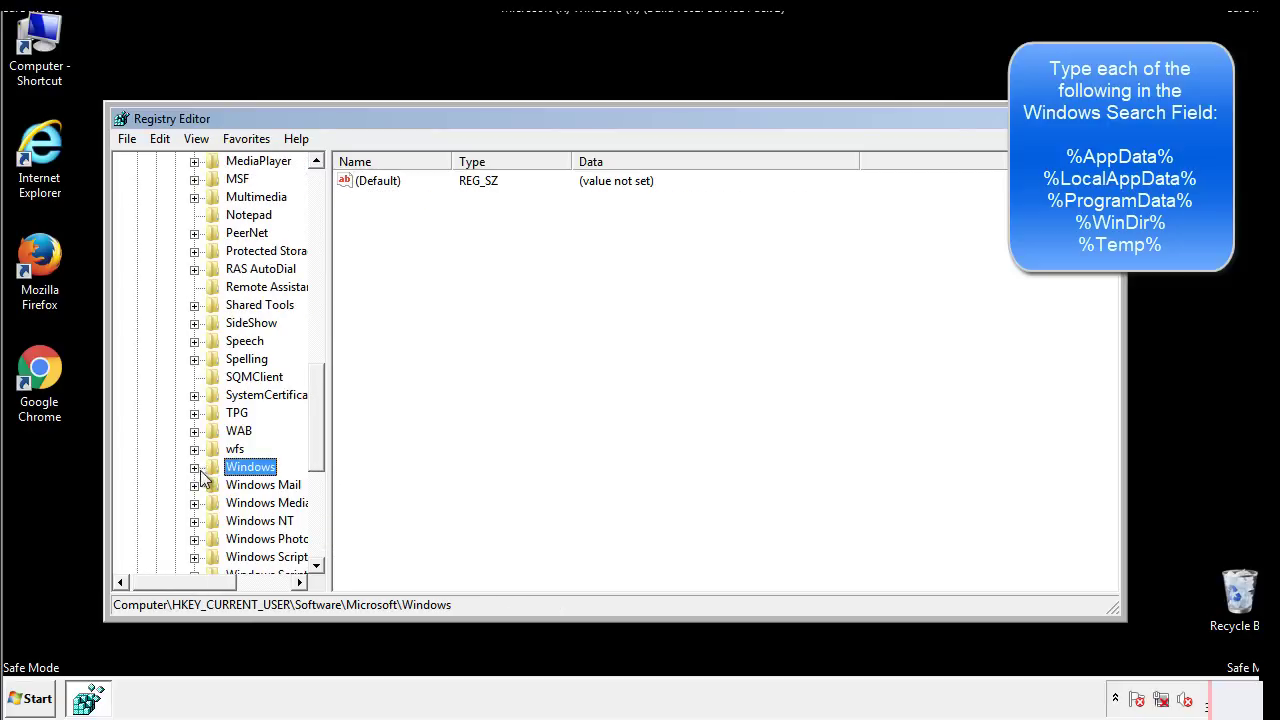
drag(321, 445, 322, 247)
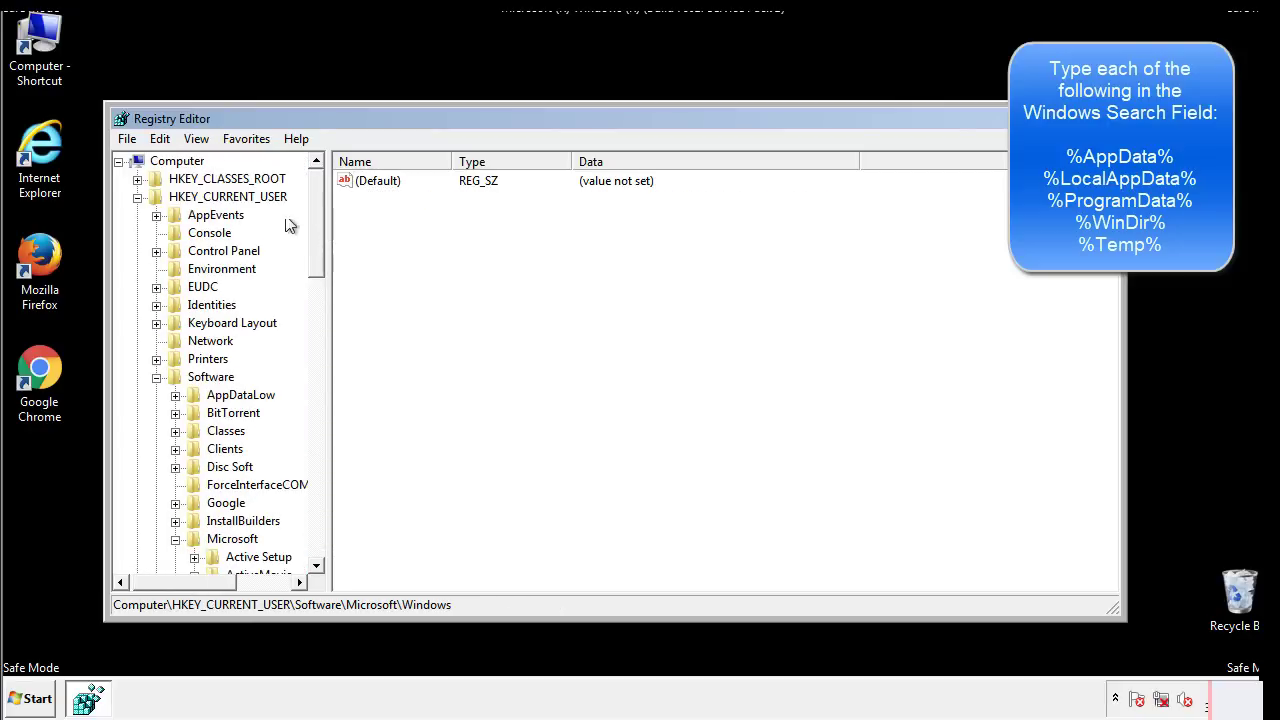
Search the registry's keys, values and data for %temp%
click(160, 139)
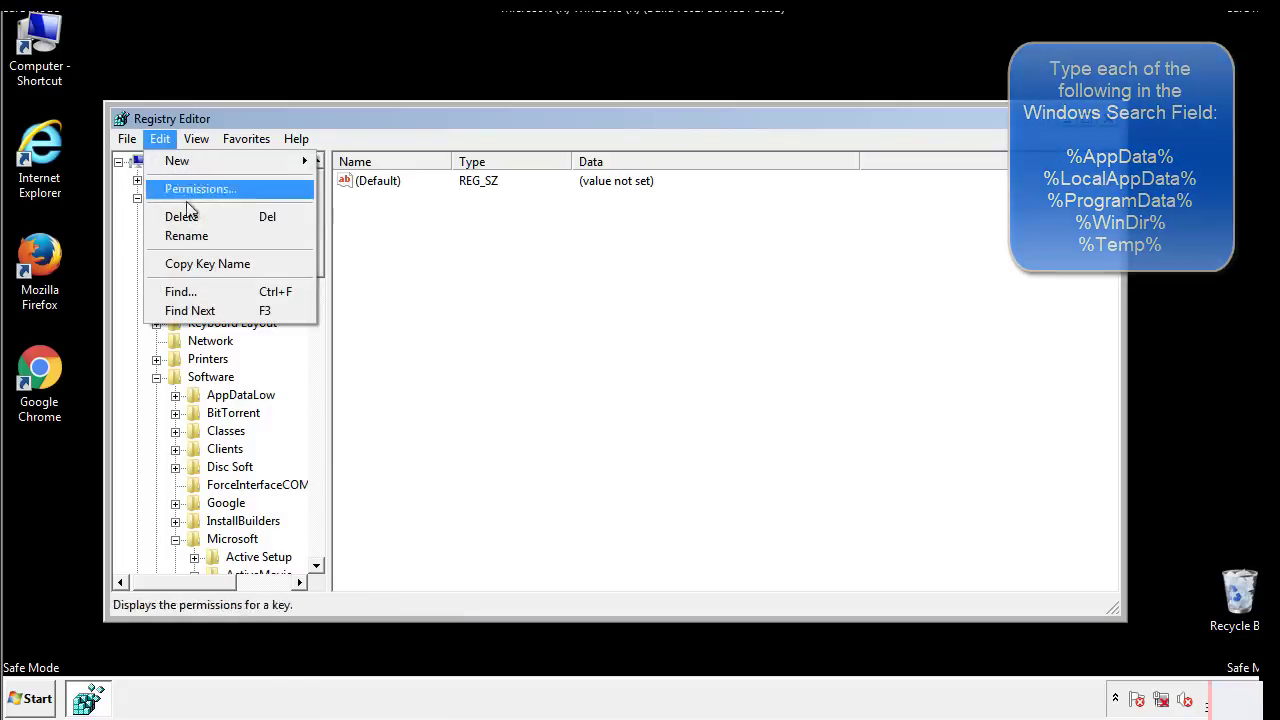
click(181, 291)
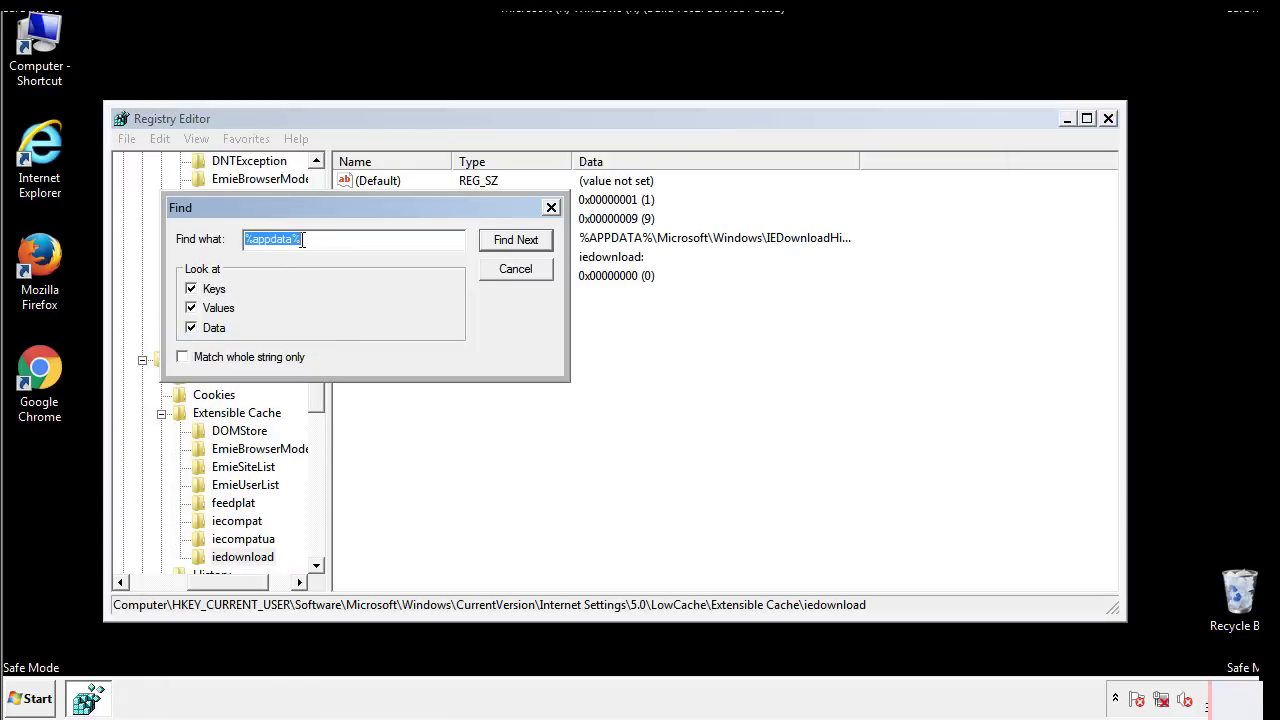
text(%temp%)
key(Return)
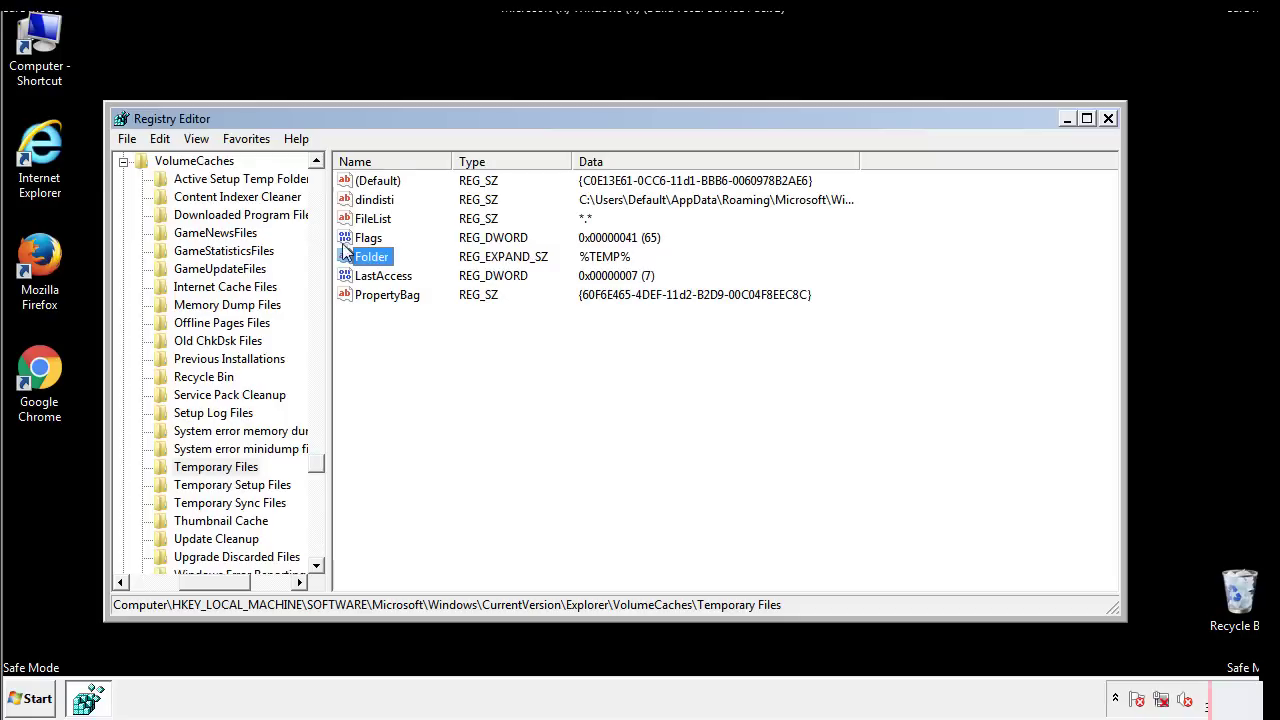
Permanently delete all values in the VolumeCaches\Temporary Files key and close the Registry Editor
click(525, 348)
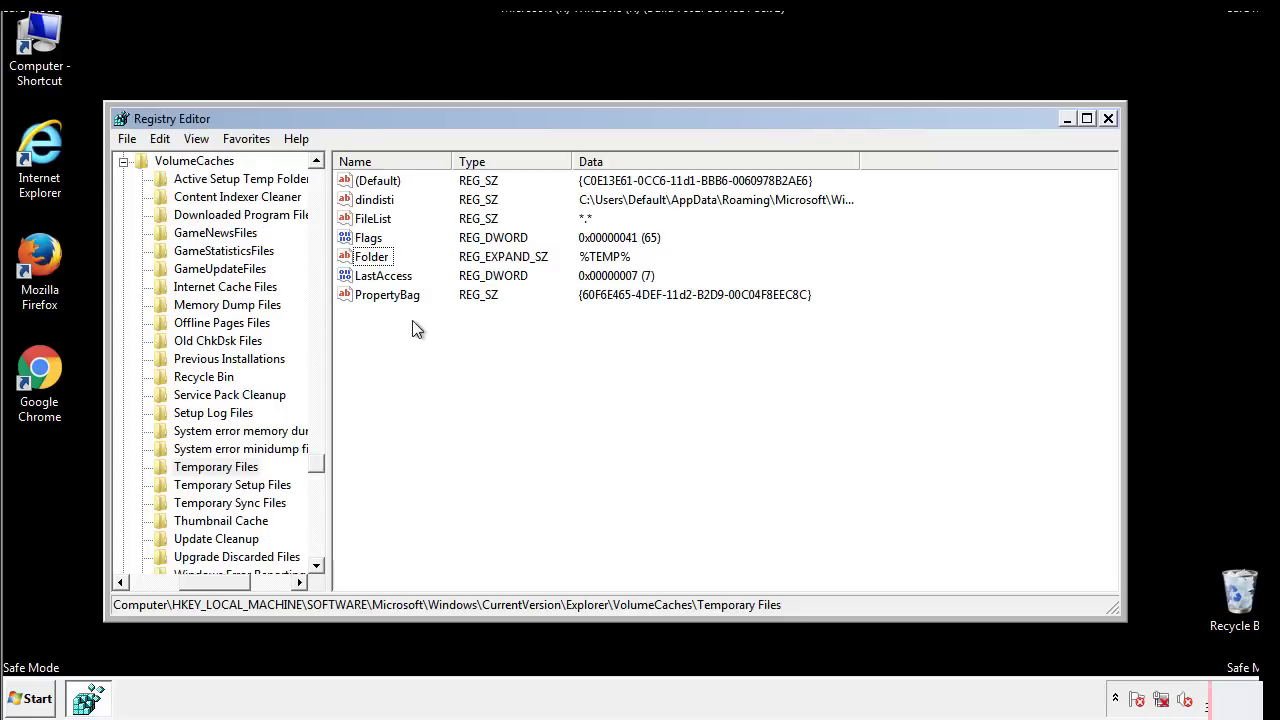
drag(414, 326, 361, 180)
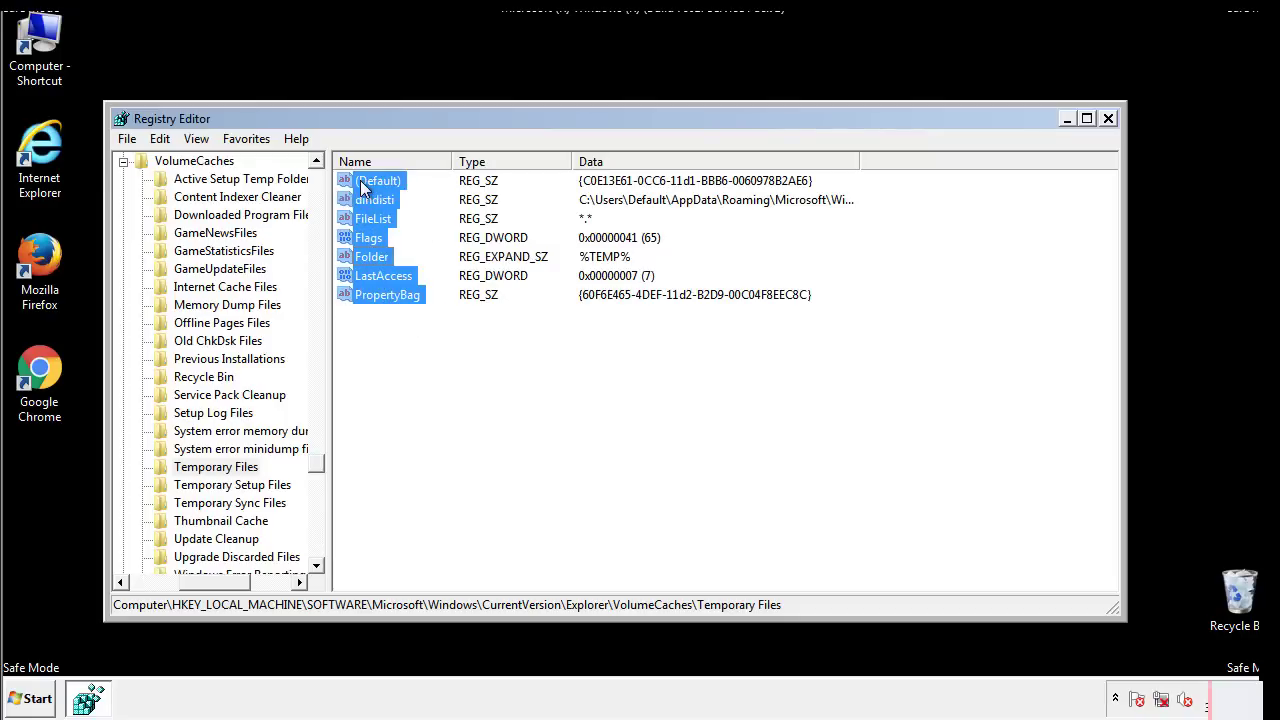
right_click(361, 180)
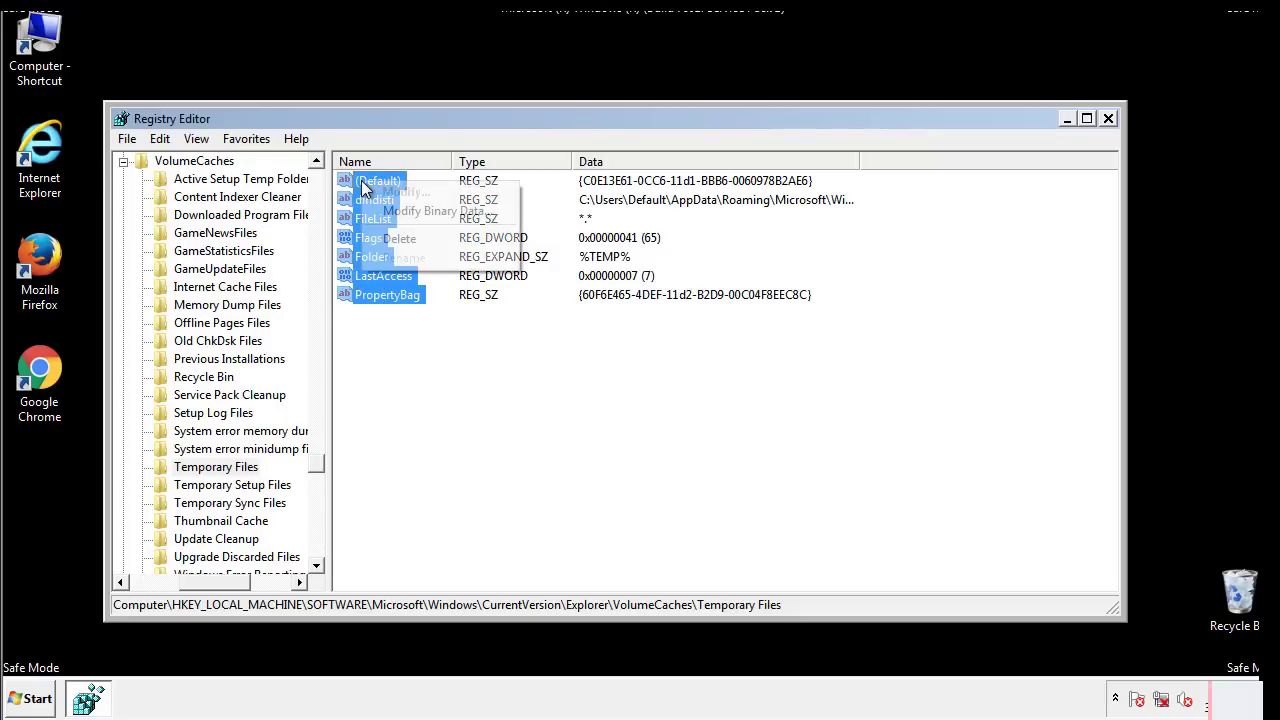
click(390, 236)
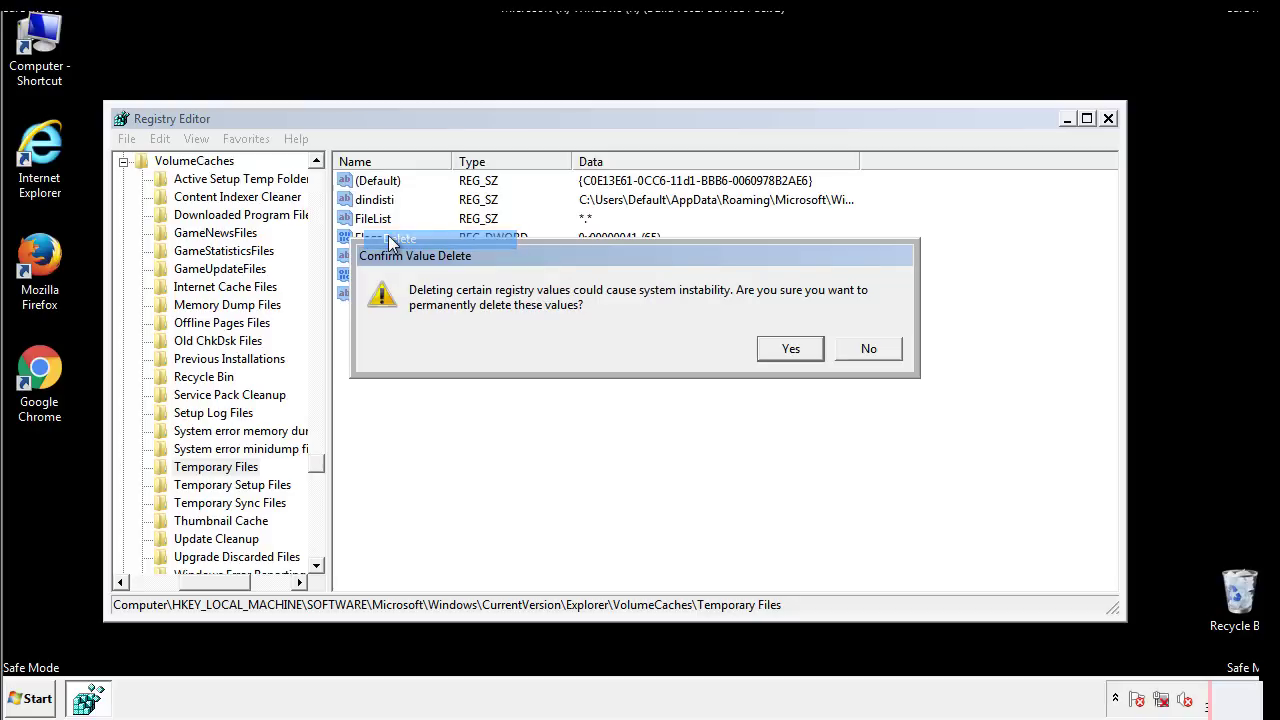
click(790, 349)
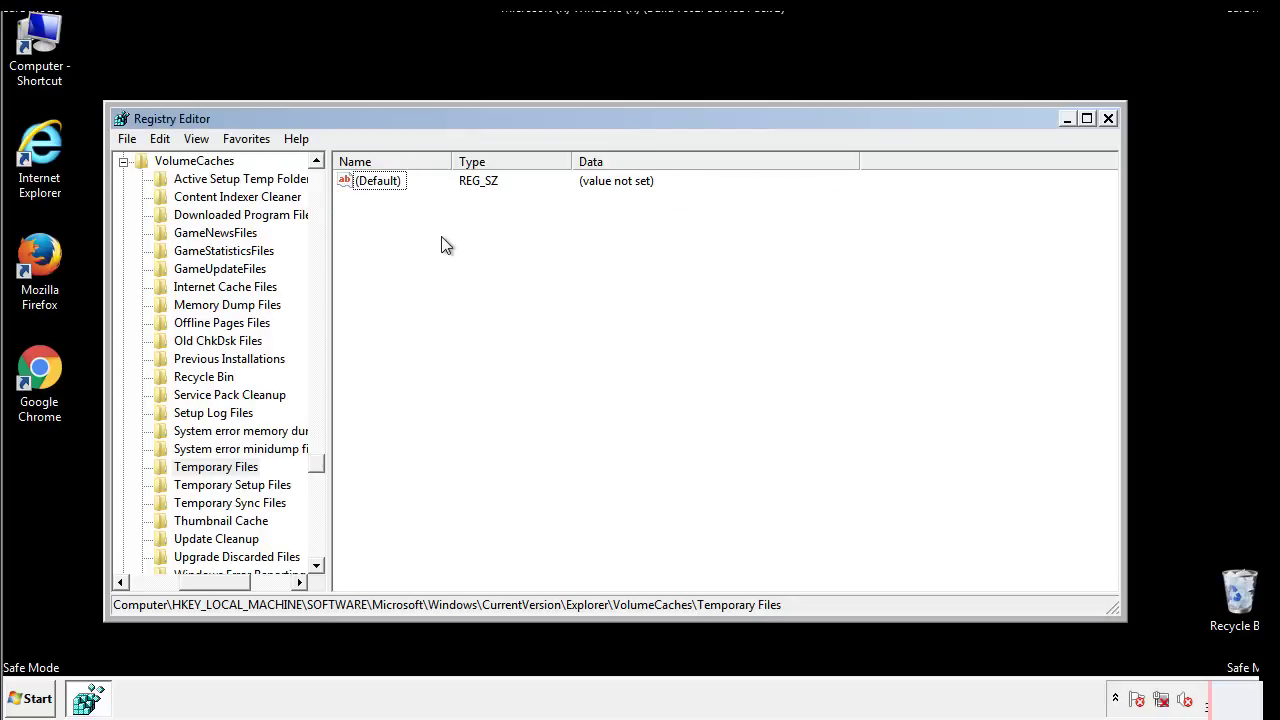
click(1109, 119)
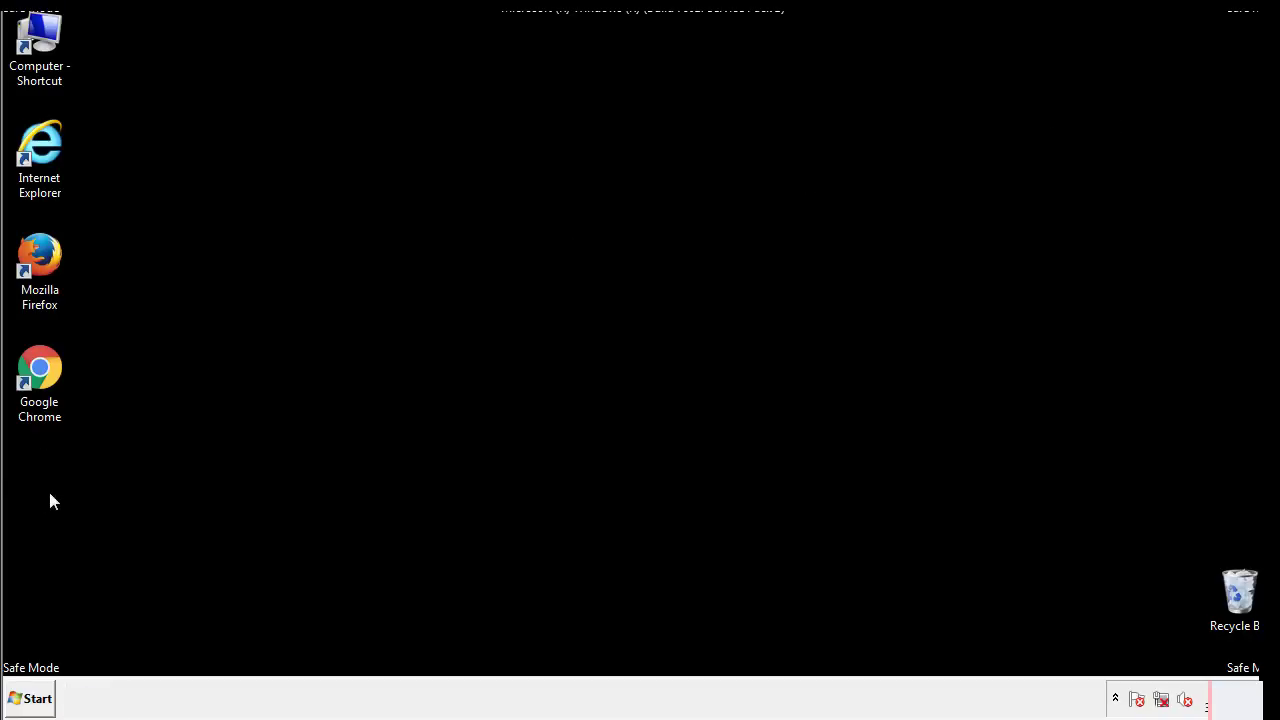
Find and run msconfig to open the System Configuration settings
click(30, 699)
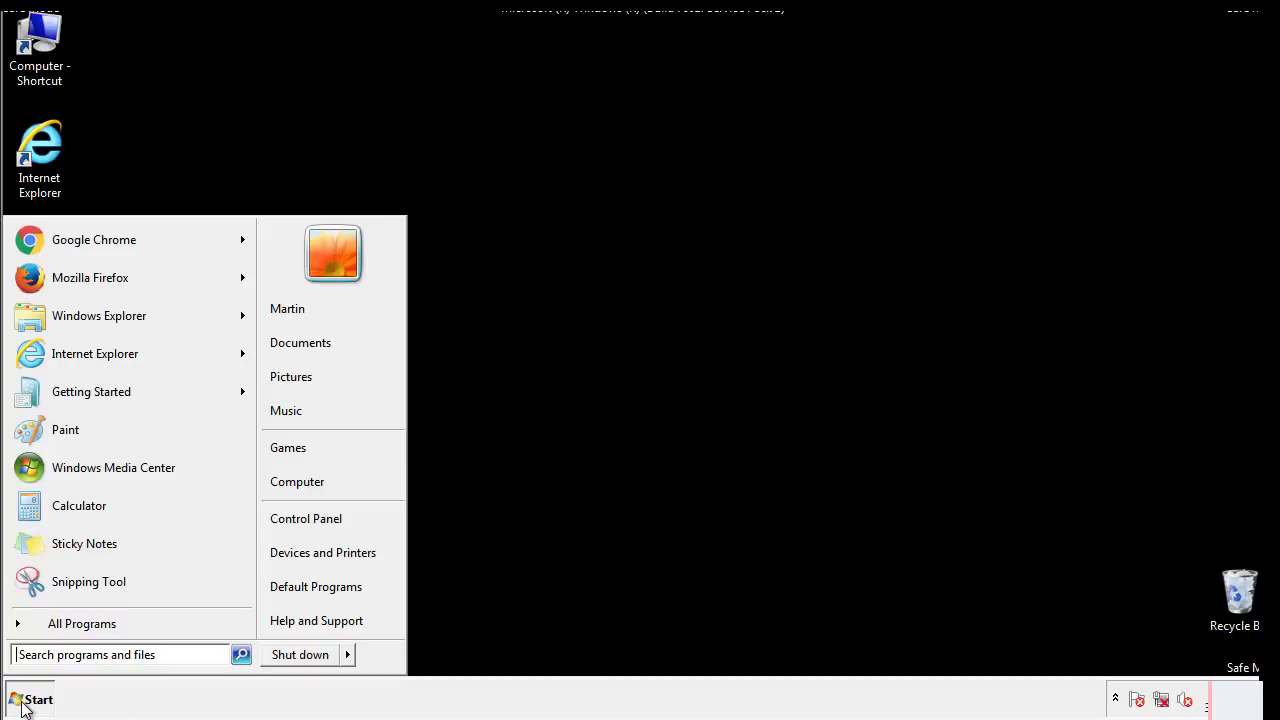
click(68, 655)
text(mscon)
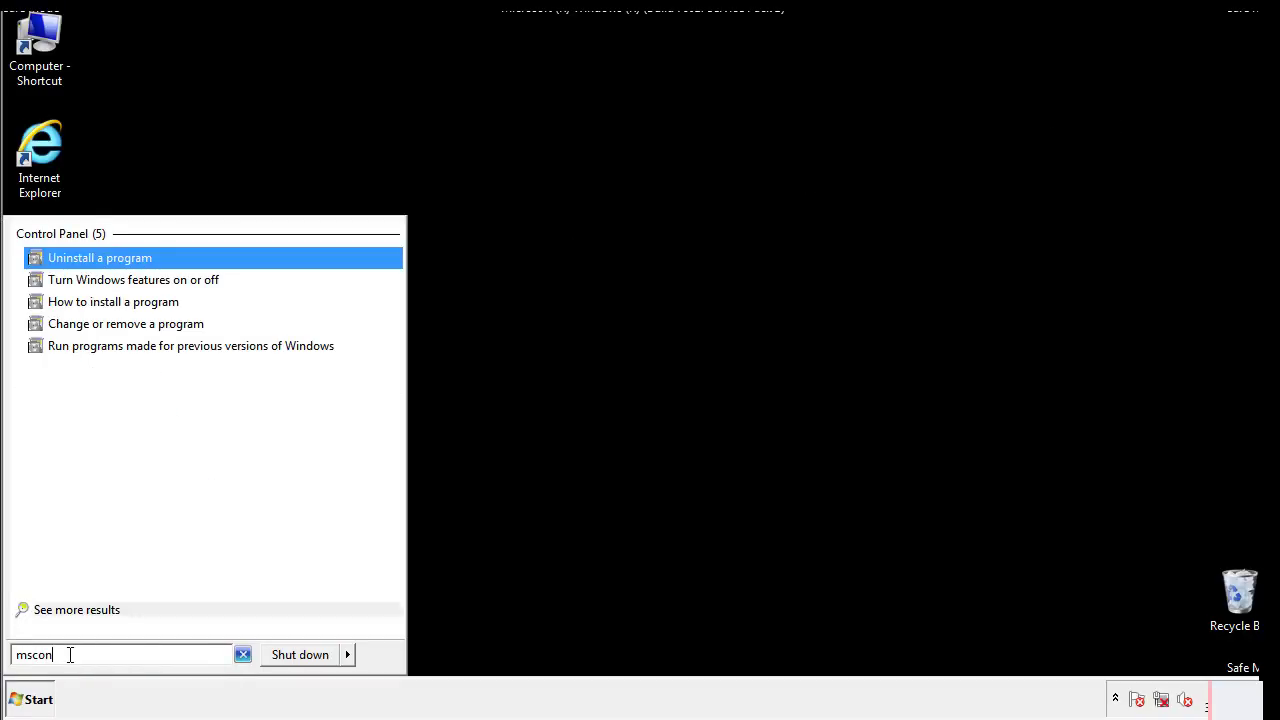
text(fig)
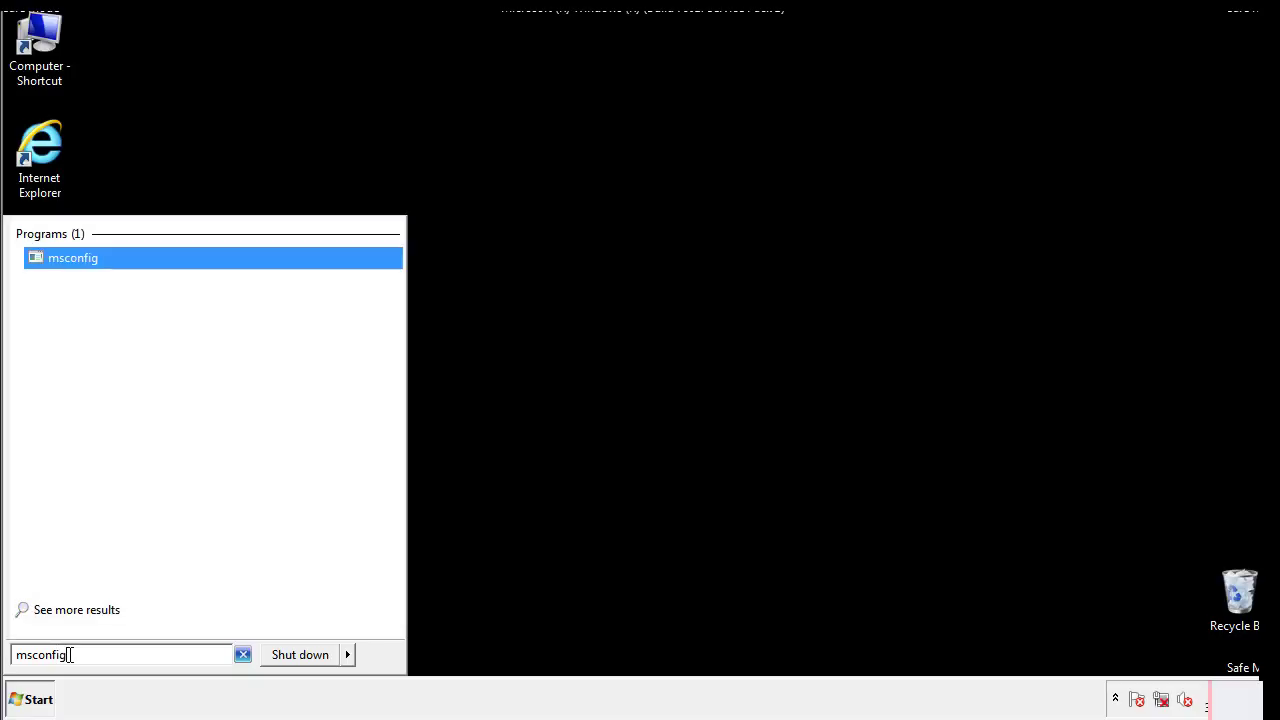
key(Return)
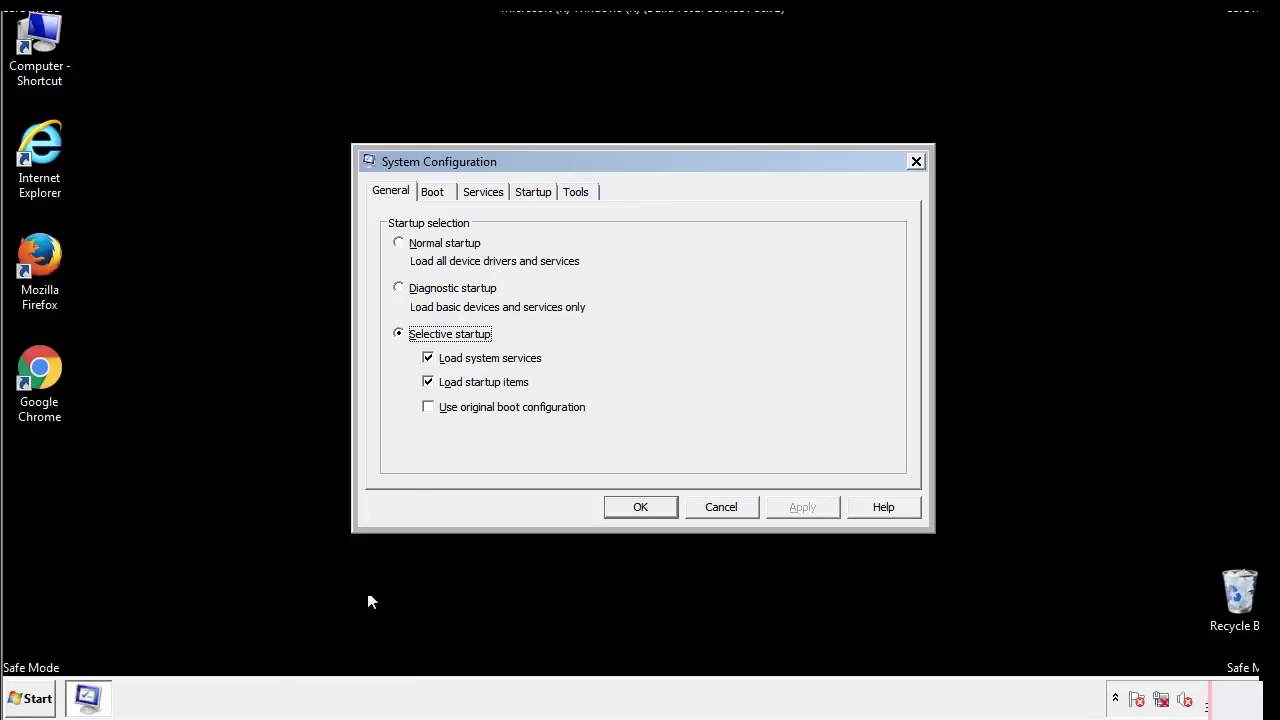
Disable Safe boot for Windows 7 in the boot options, apply the change and restart the computer
click(433, 192)
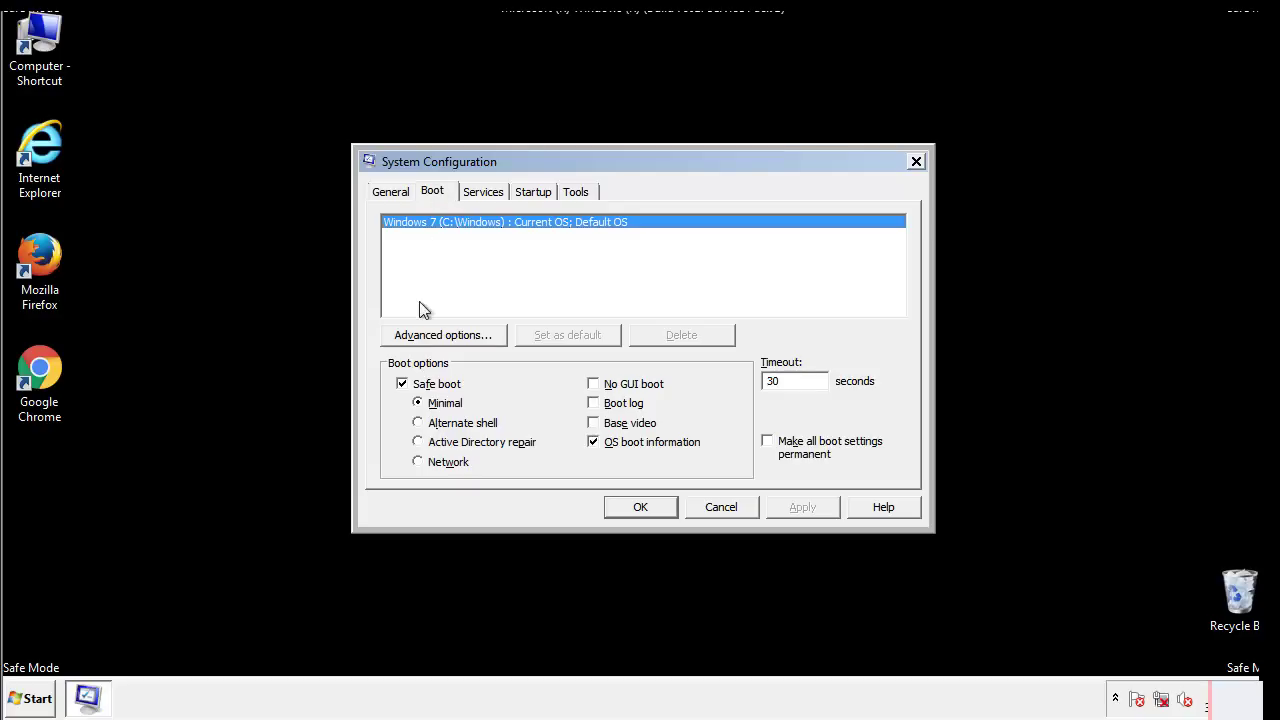
click(405, 386)
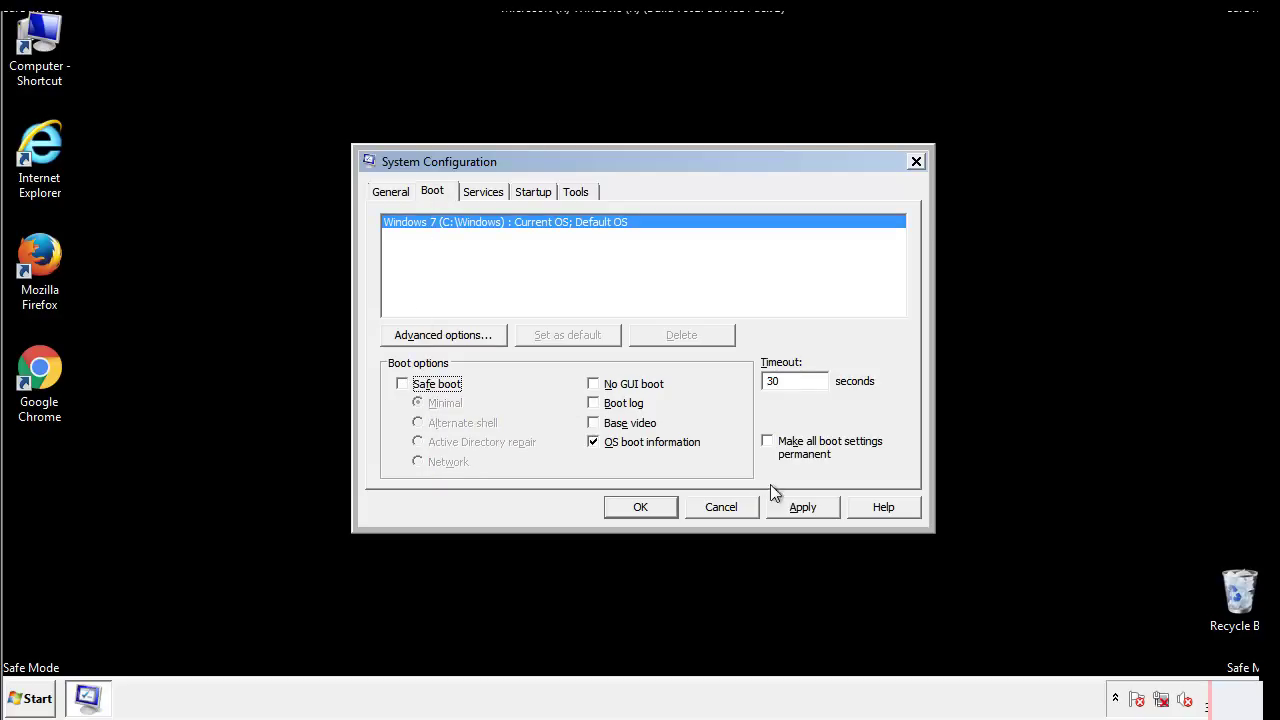
click(805, 506)
click(638, 507)
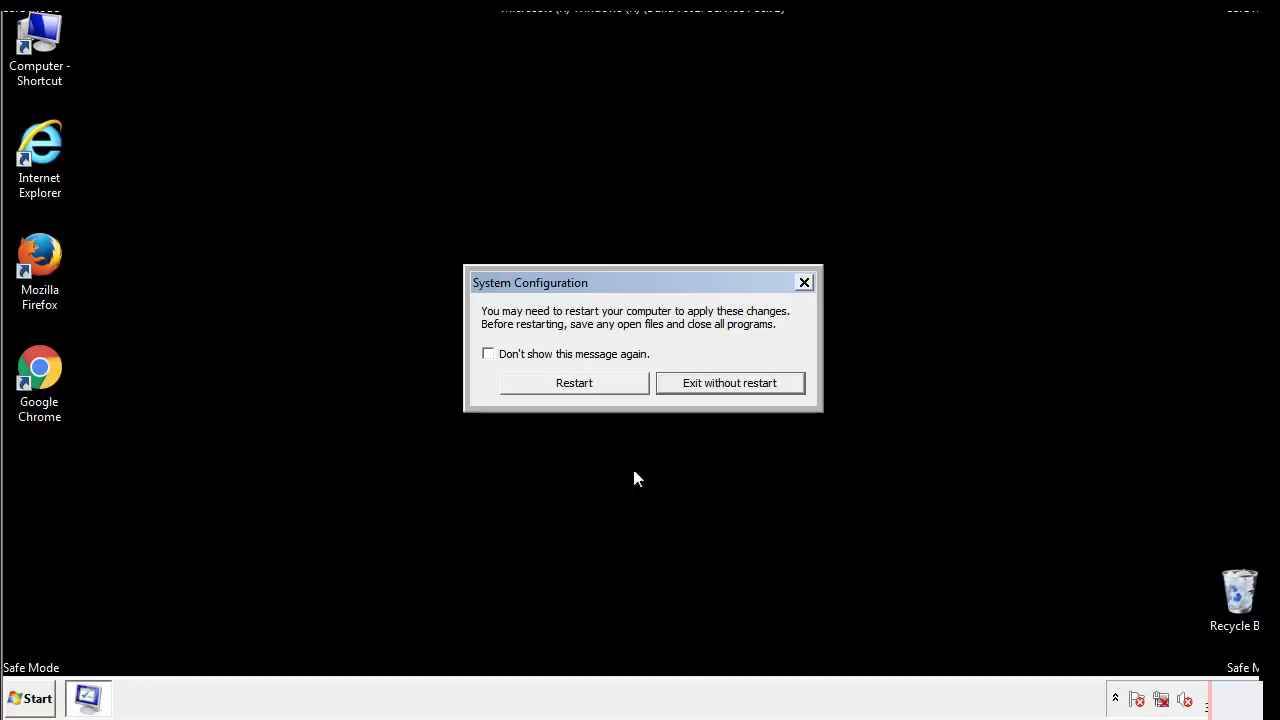
click(593, 388)
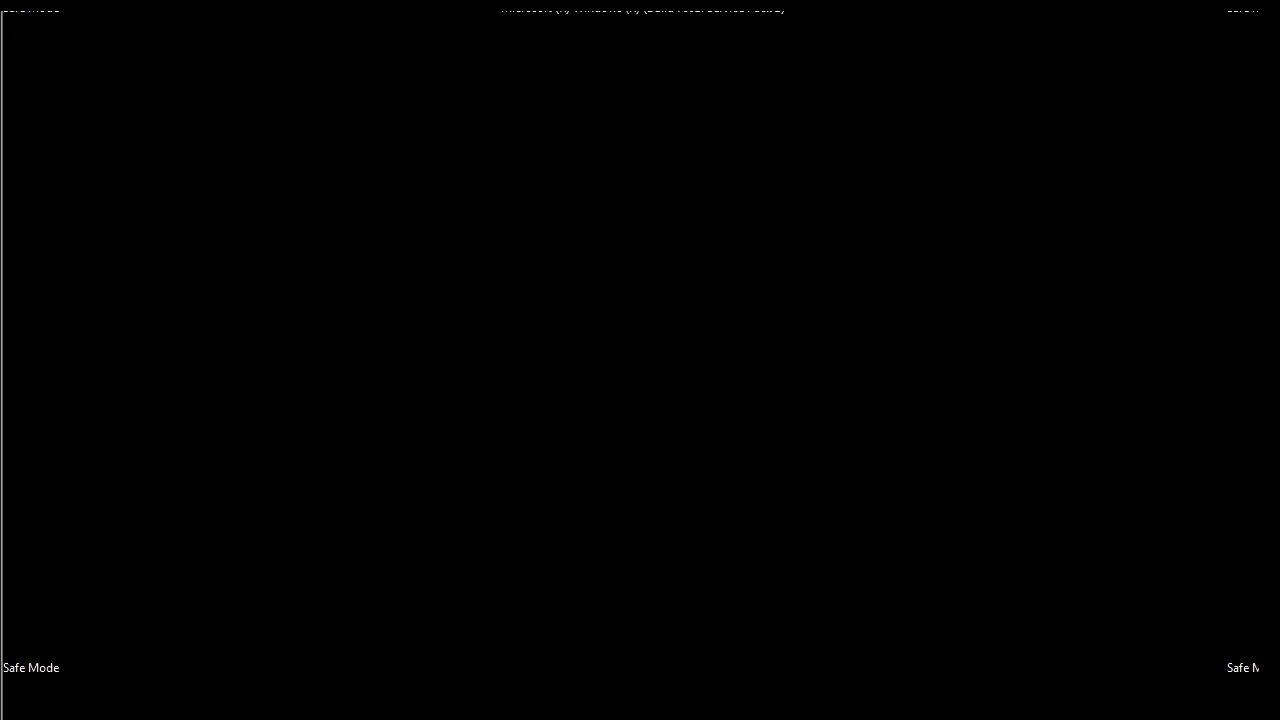